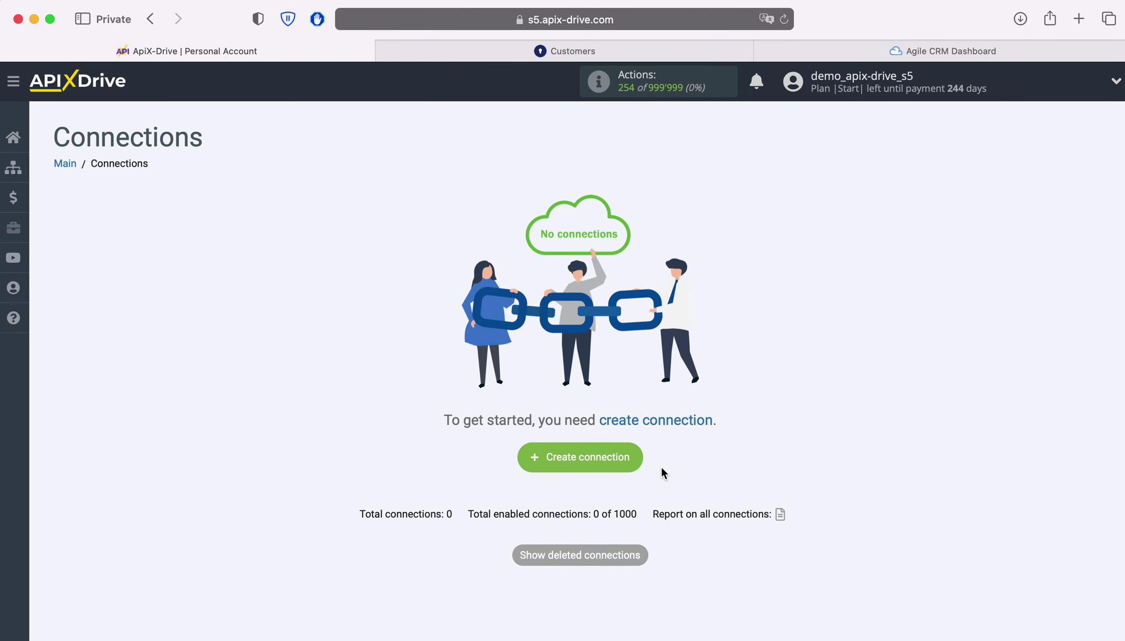
# Create a new connection and choose KeyCRM as its data source system.
pyautogui.click(639, 459)
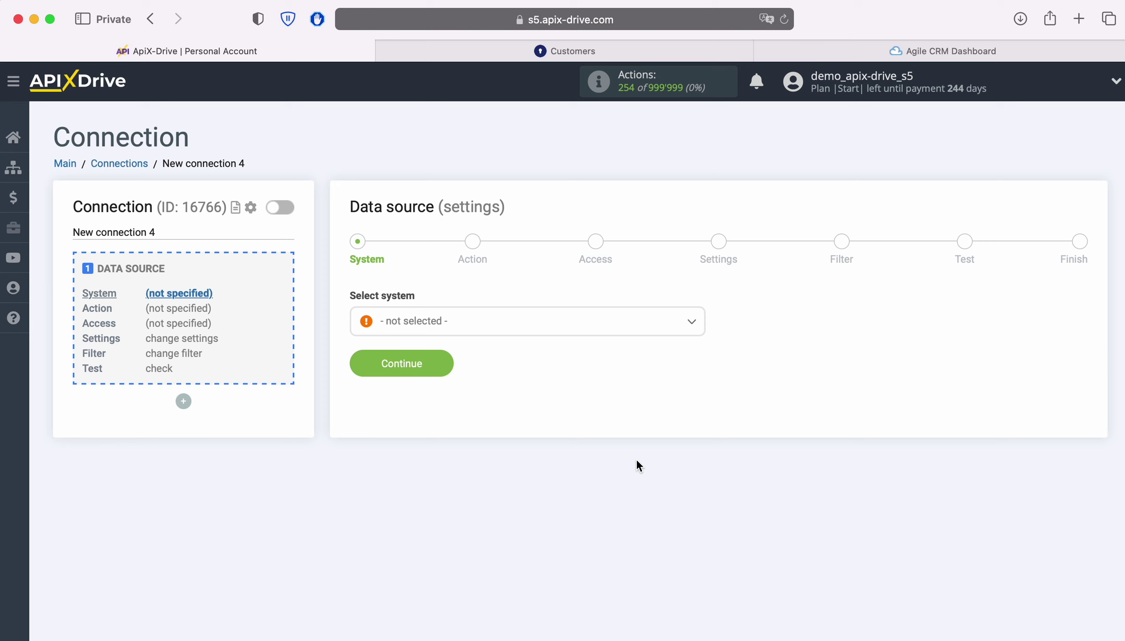
pyautogui.click(482, 324)
pyautogui.scroll(-5, 594, 466)
pyautogui.scroll(-15, 594, 467)
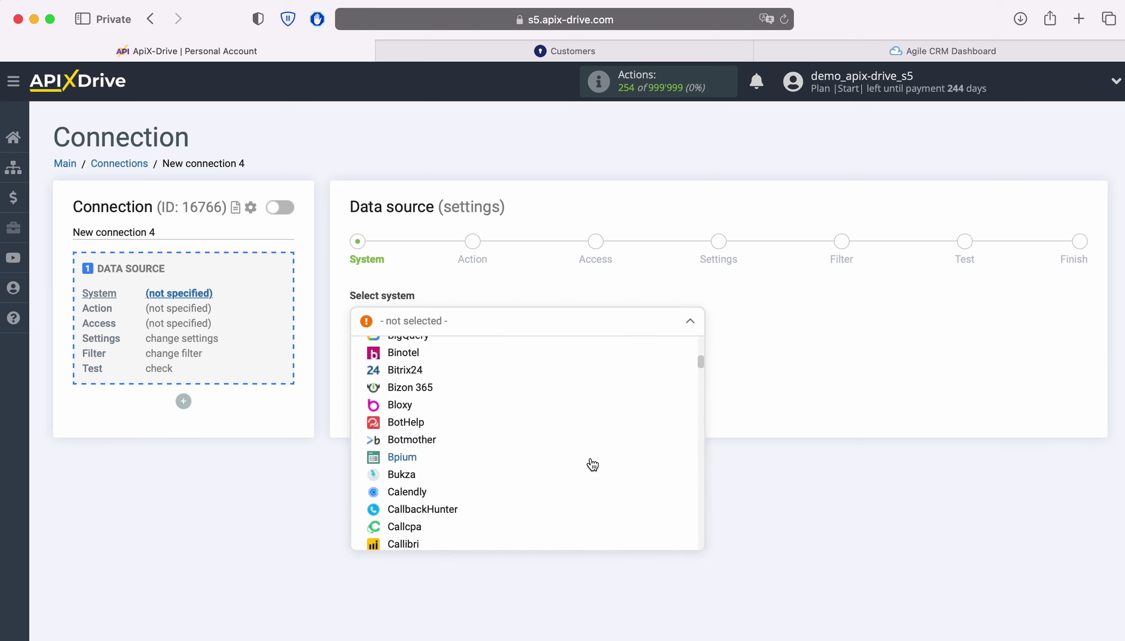
pyautogui.scroll(-15, 591, 464)
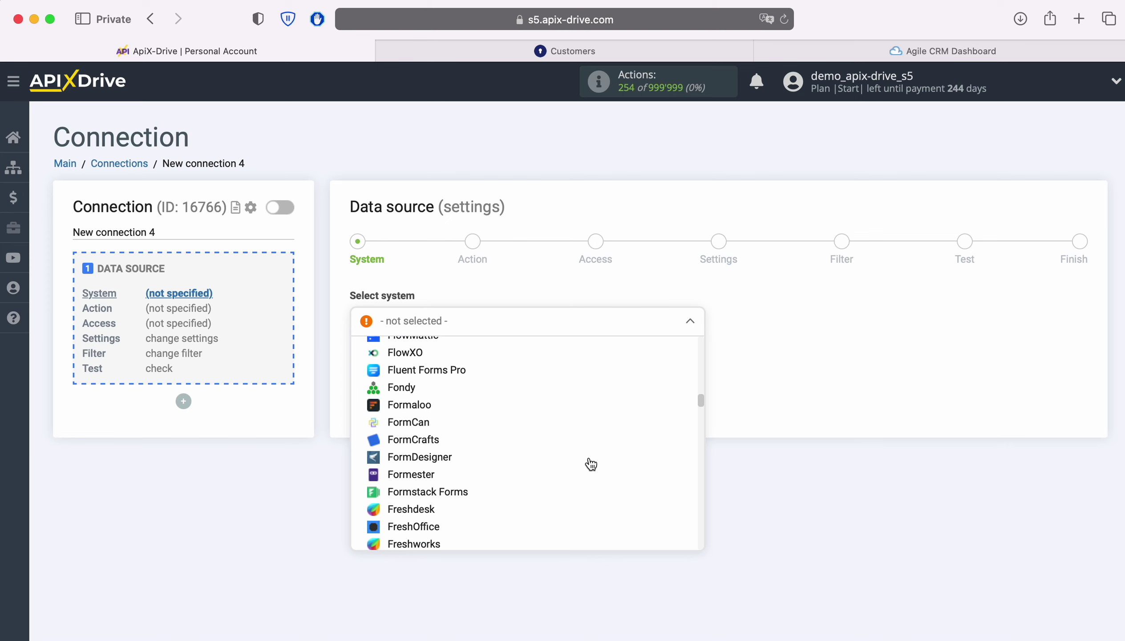
pyautogui.scroll(-10, 591, 464)
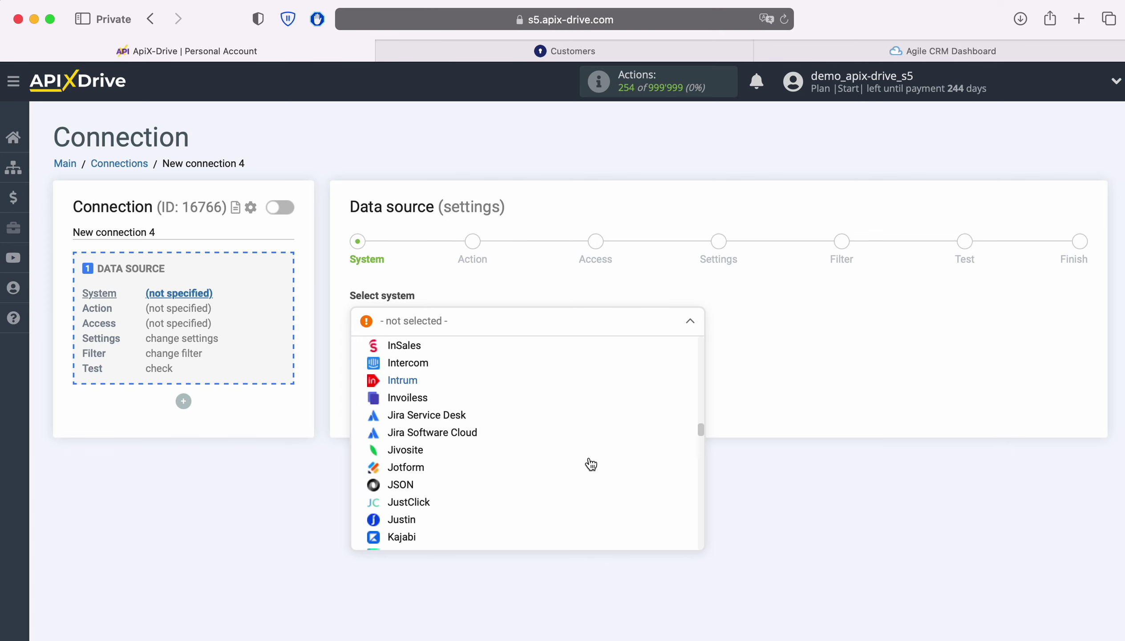
pyautogui.click(442, 453)
pyautogui.click(439, 367)
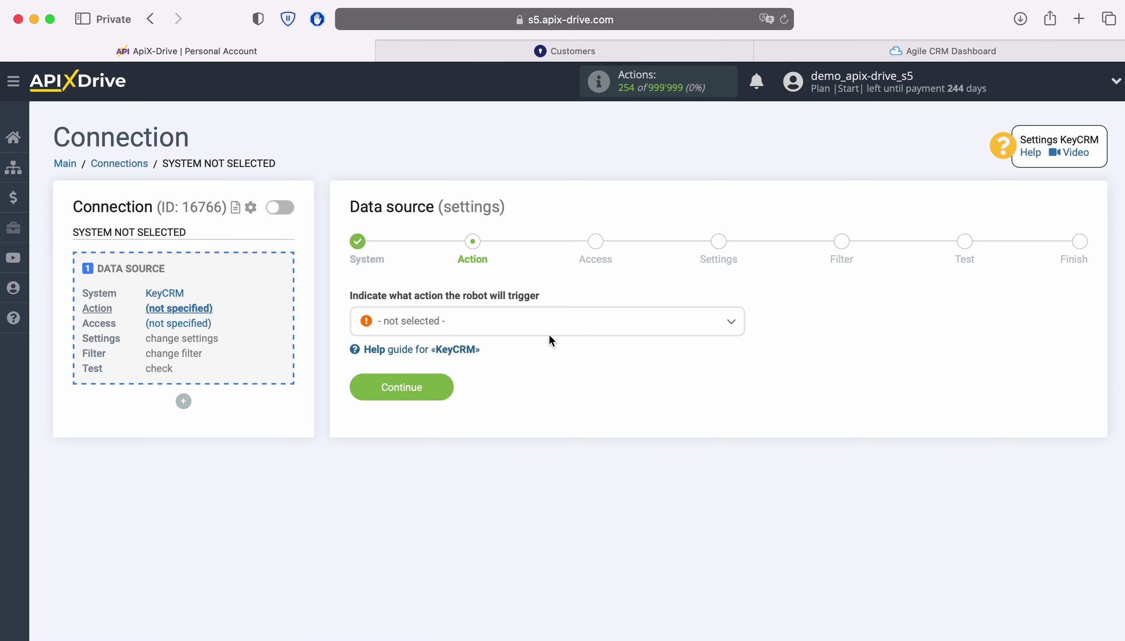
# Set the KeyCRM source action to "Get CUSTOMERS (new)" and proceed to the access stage.
pyautogui.click(553, 328)
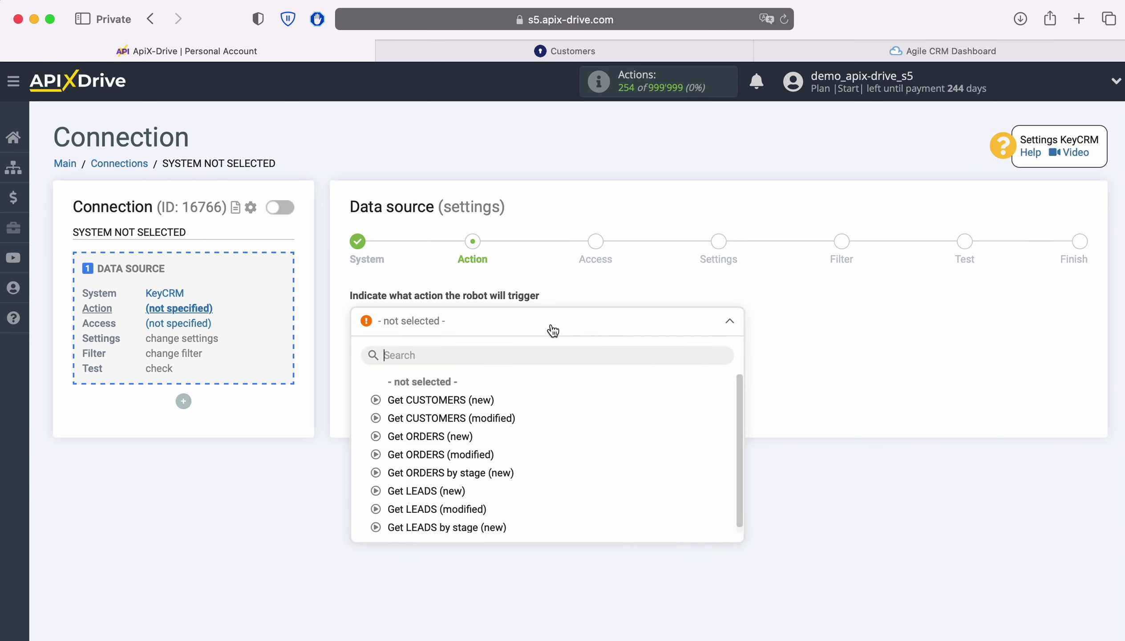
pyautogui.click(450, 398)
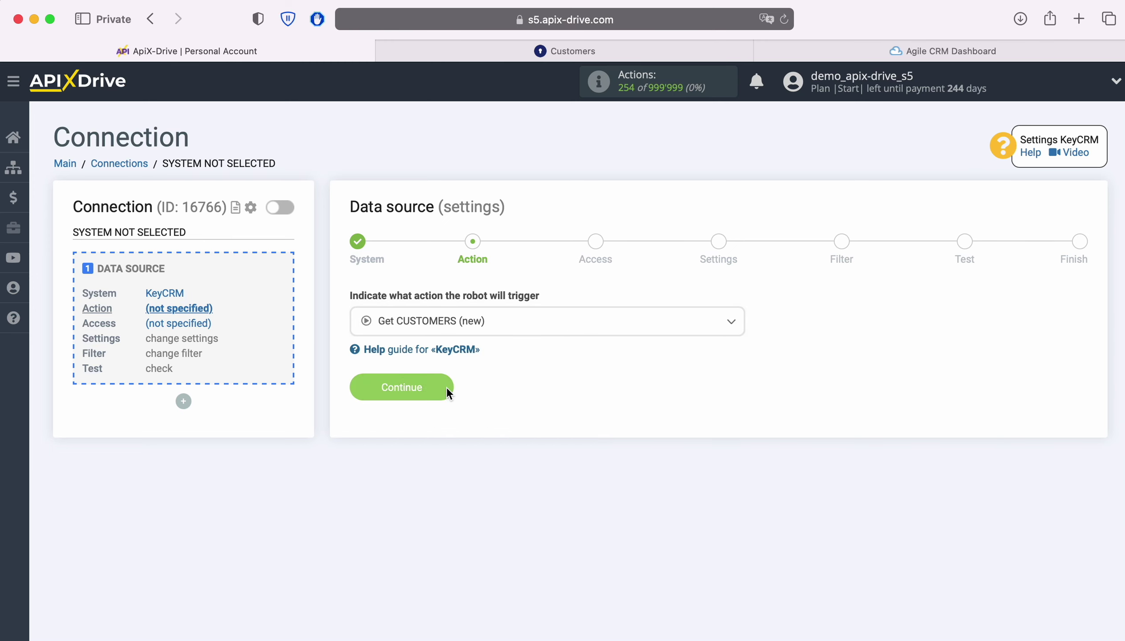
pyautogui.click(446, 386)
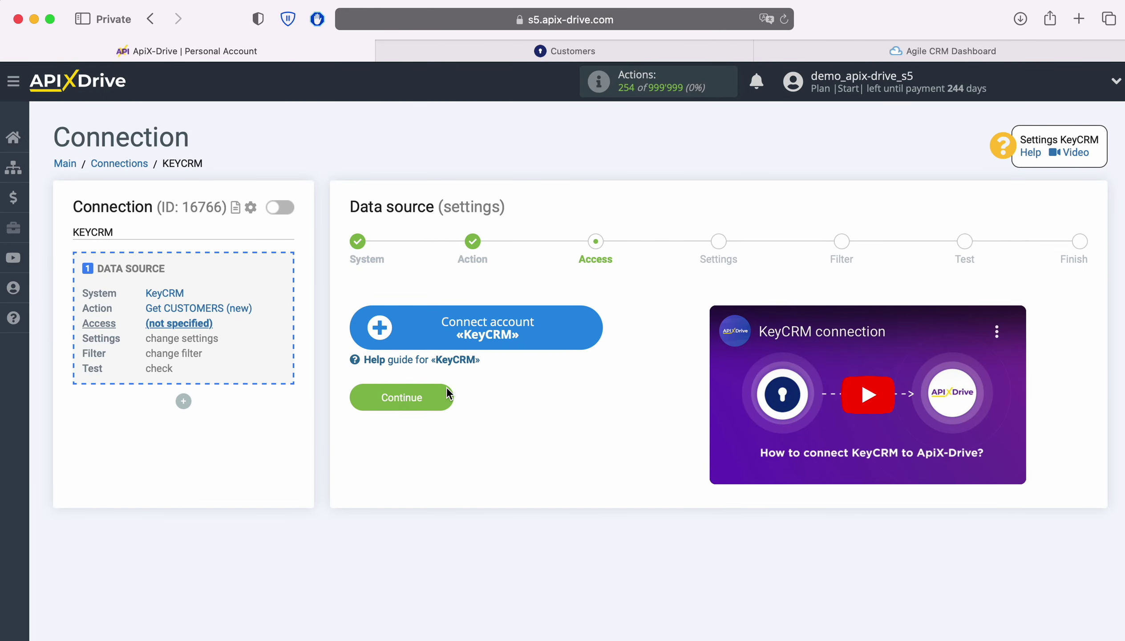
# Start connecting a KeyCRM account, then switch to KeyCRM and copy the API key from its general settings.
pyautogui.click(598, 328)
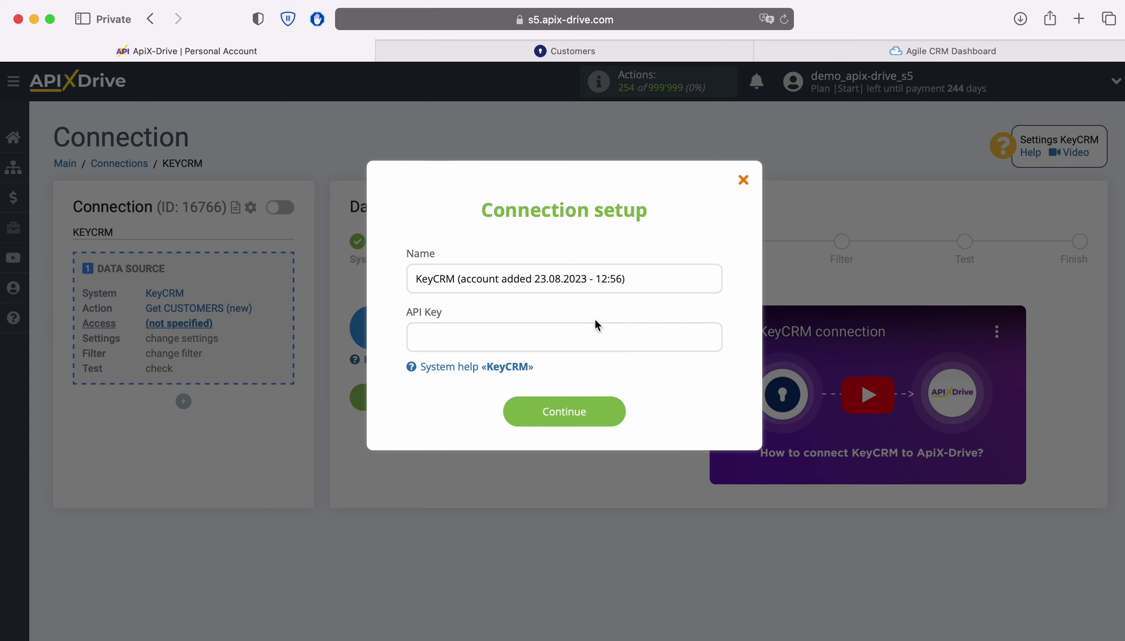
pyautogui.click(565, 50)
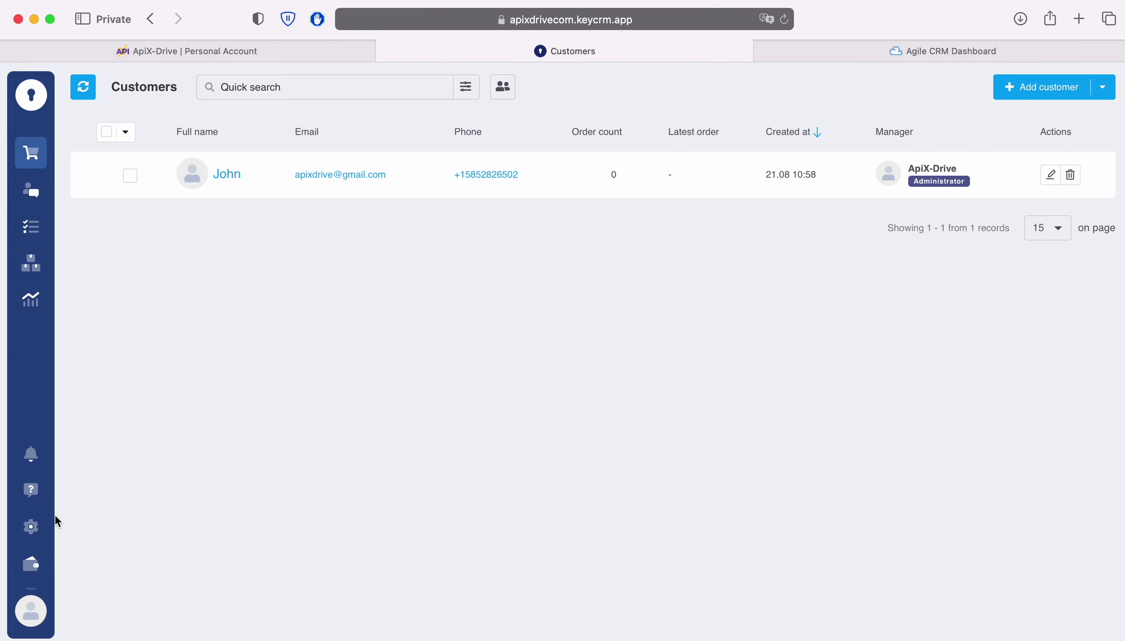
pyautogui.click(45, 532)
pyautogui.click(102, 154)
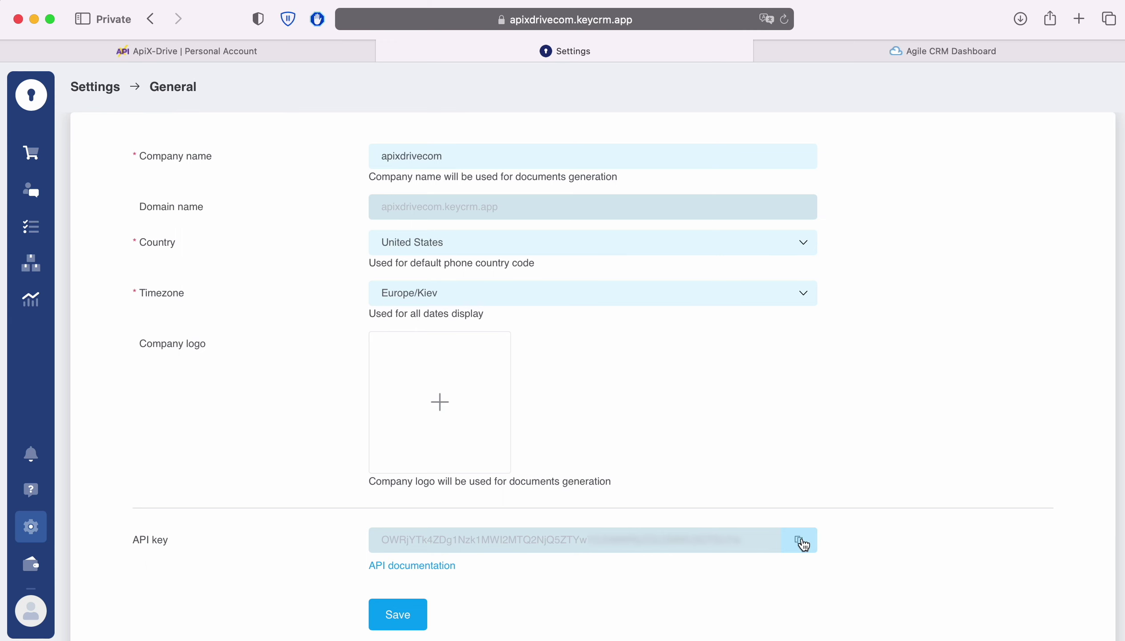
pyautogui.click(800, 540)
# Return to ApiX-Drive, paste the API key into the KeyCRM connection setup, and save the account.
pyautogui.click(292, 51)
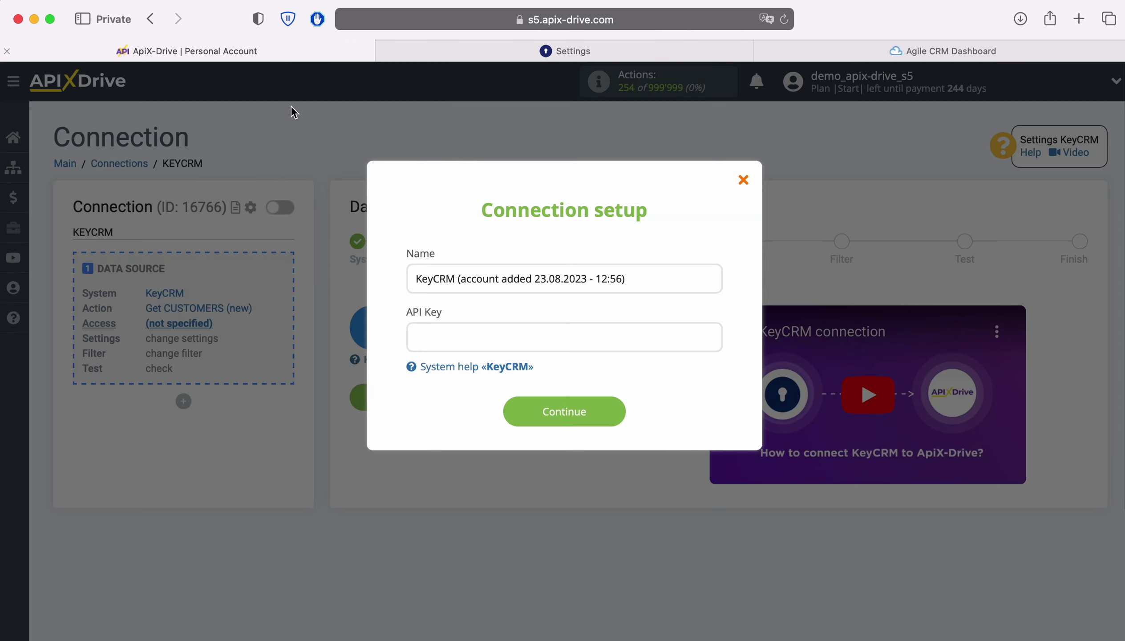
pyautogui.rightClick(465, 337)
pyautogui.click(490, 380)
pyautogui.click(489, 398)
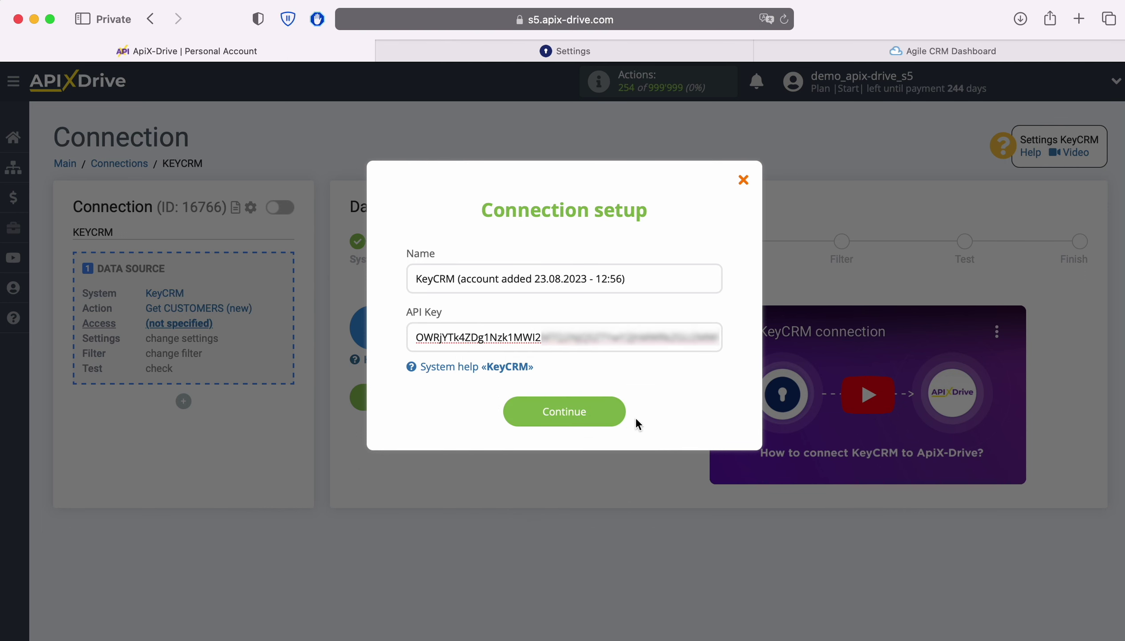
pyautogui.click(621, 413)
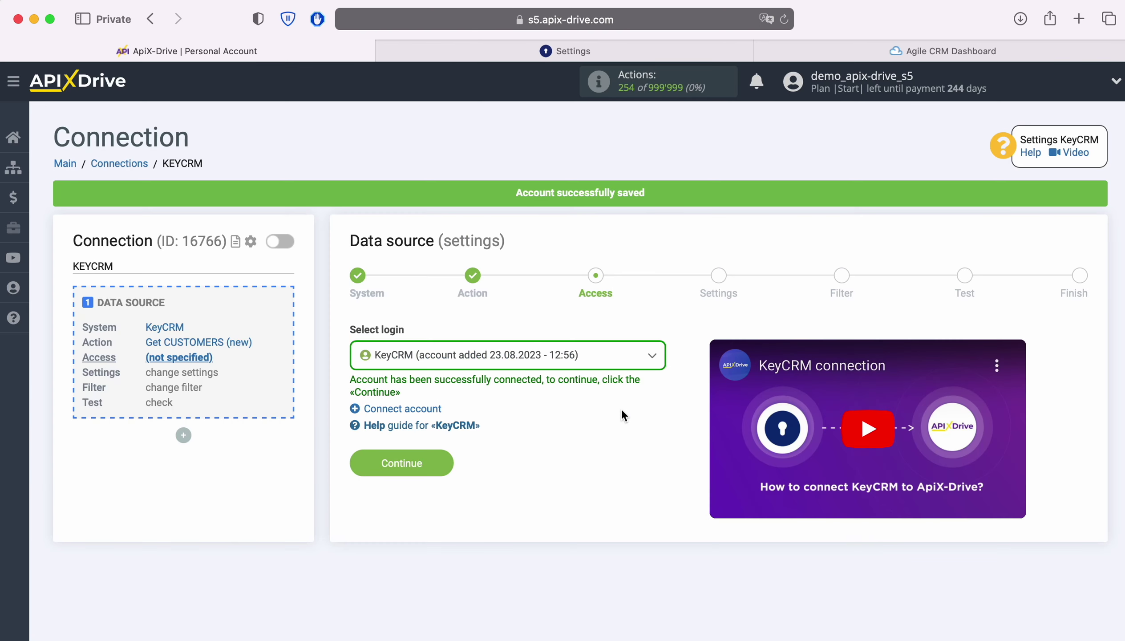
# Select the newly connected KeyCRM account as the data source login and proceed.
pyautogui.click(608, 363)
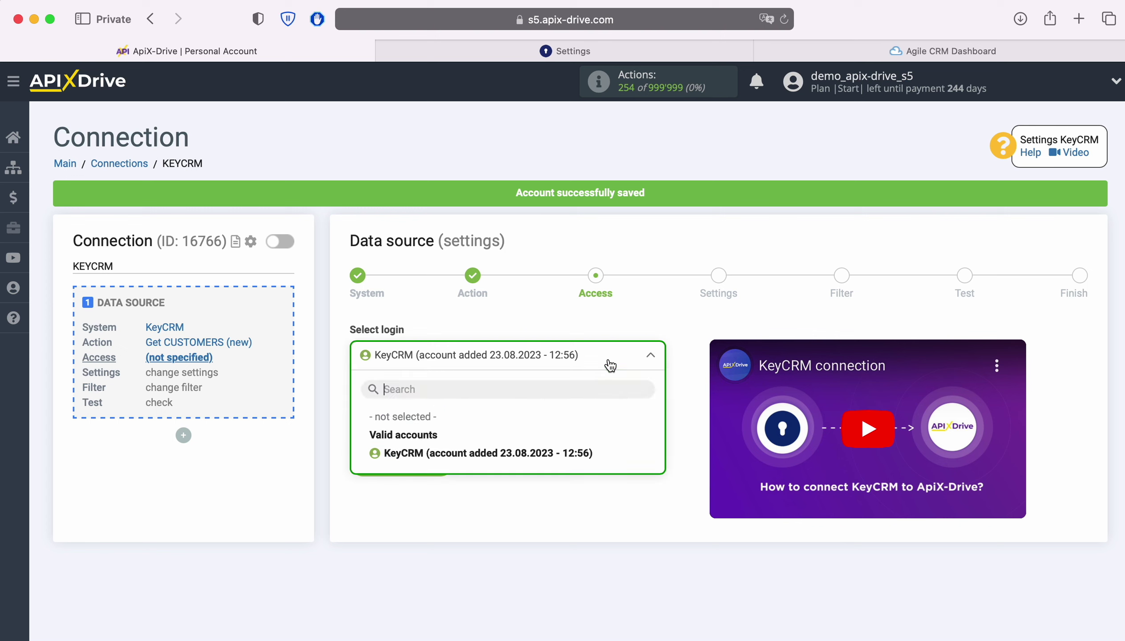
pyautogui.click(589, 455)
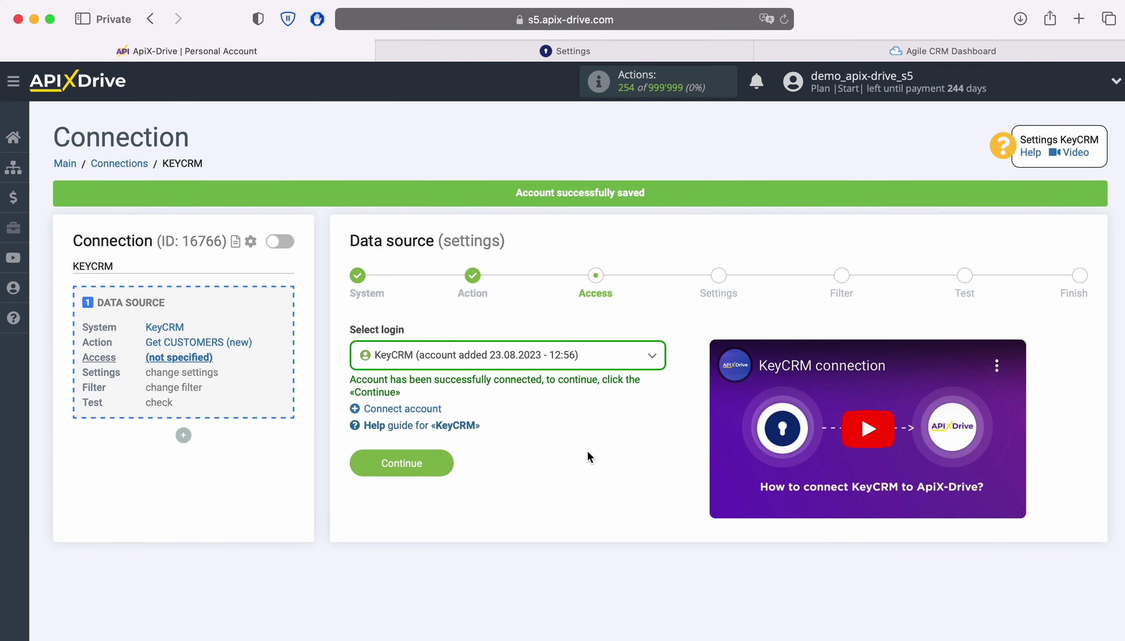
pyautogui.click(439, 464)
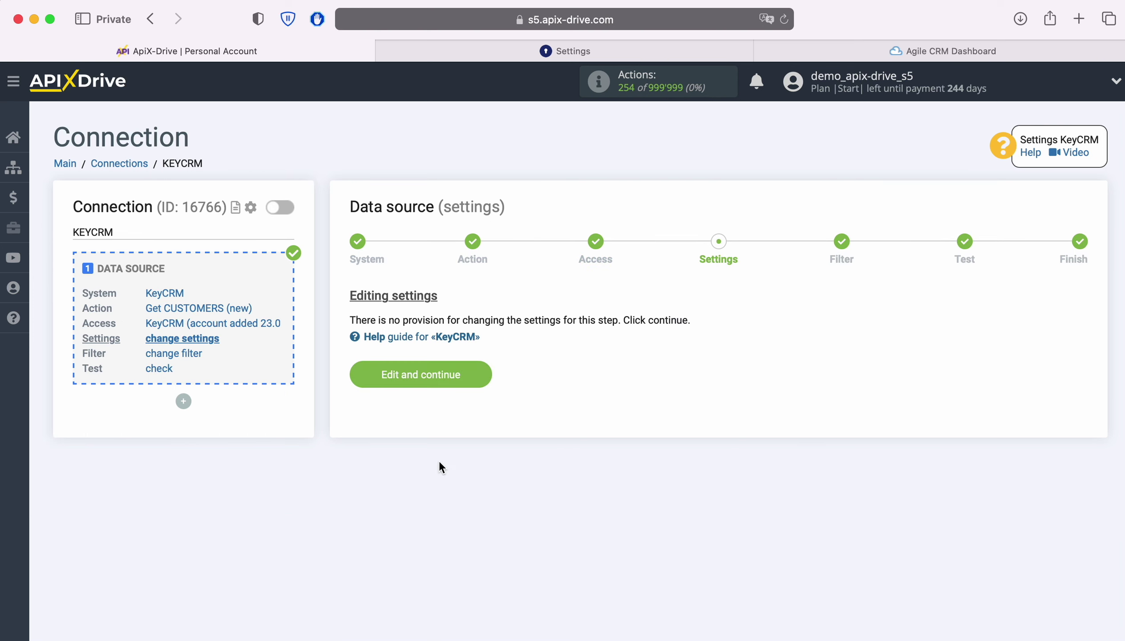
# Complete the data source setup, keeping the default settings, adding no filter and accepting the KeyCRM test data.
pyautogui.click(485, 375)
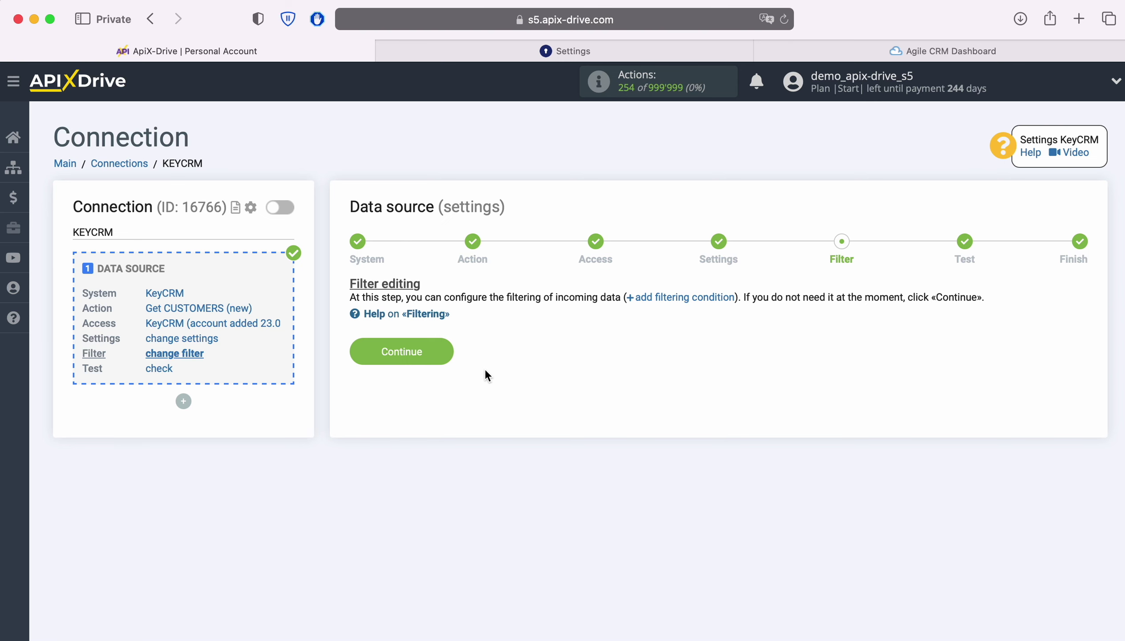
pyautogui.click(445, 351)
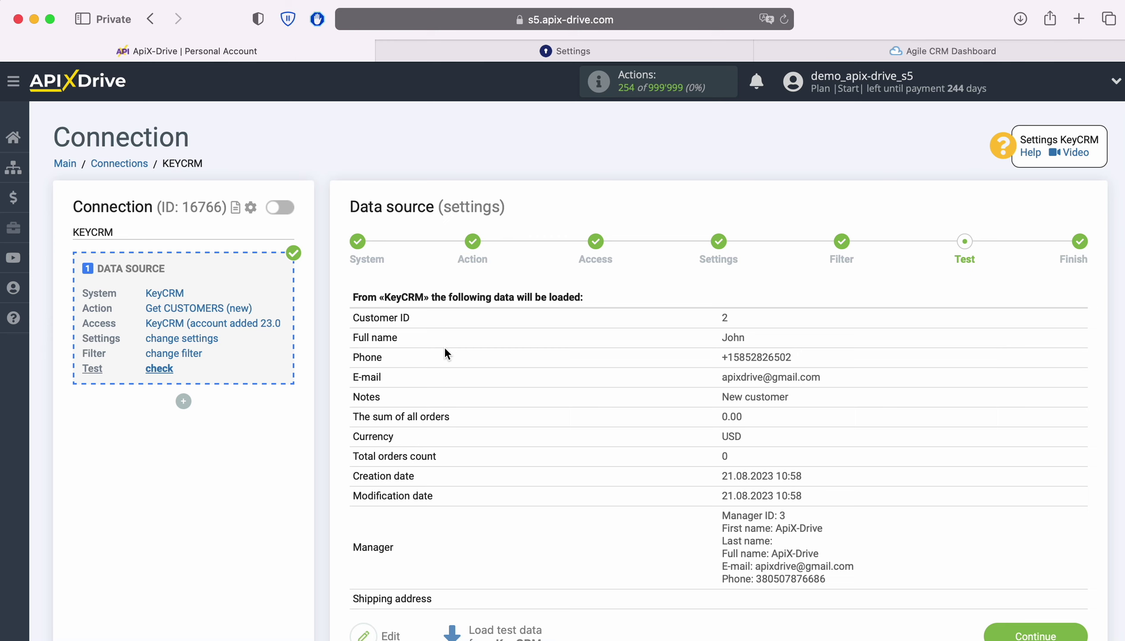
pyautogui.scroll(-2, 1027, 536)
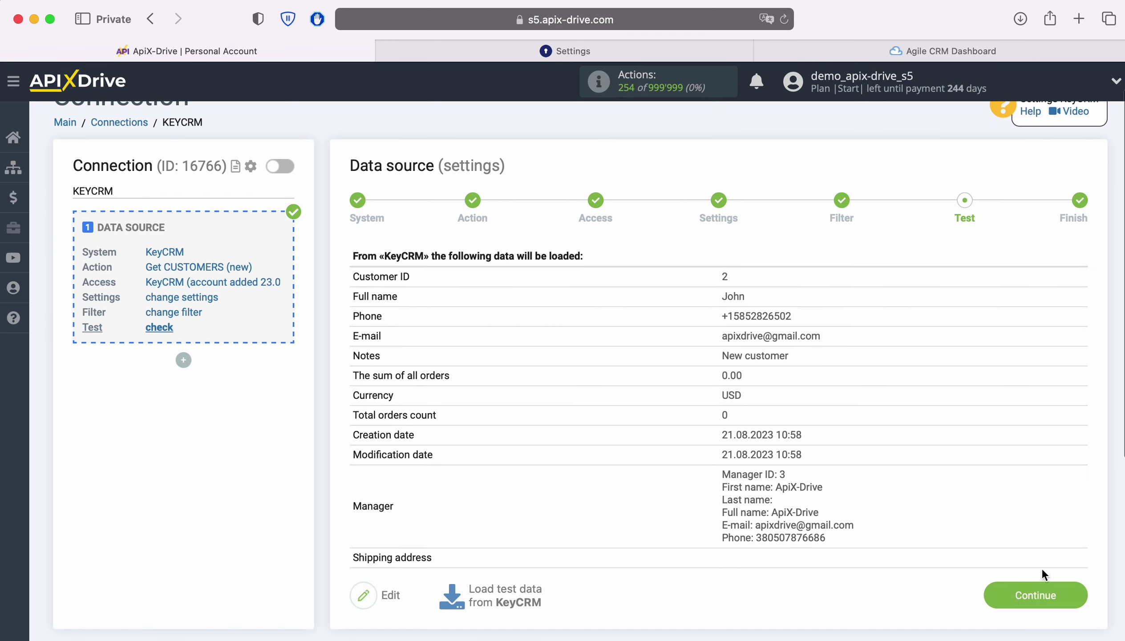
pyautogui.click(1074, 601)
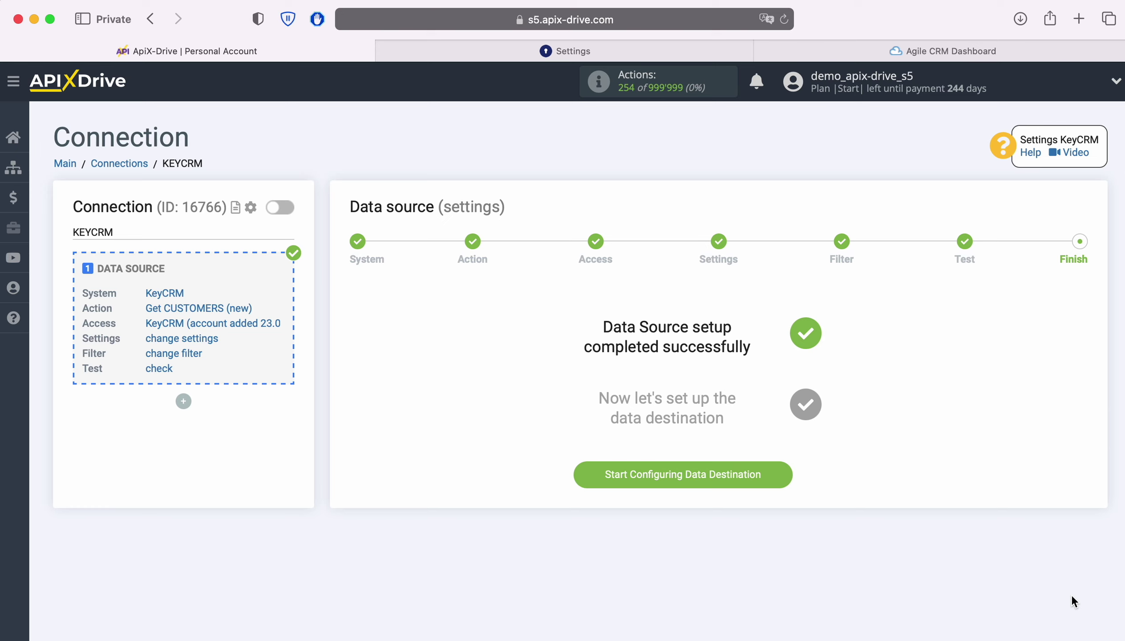
# Start configuring the data destination and choose Agile CRM as its system.
pyautogui.click(786, 475)
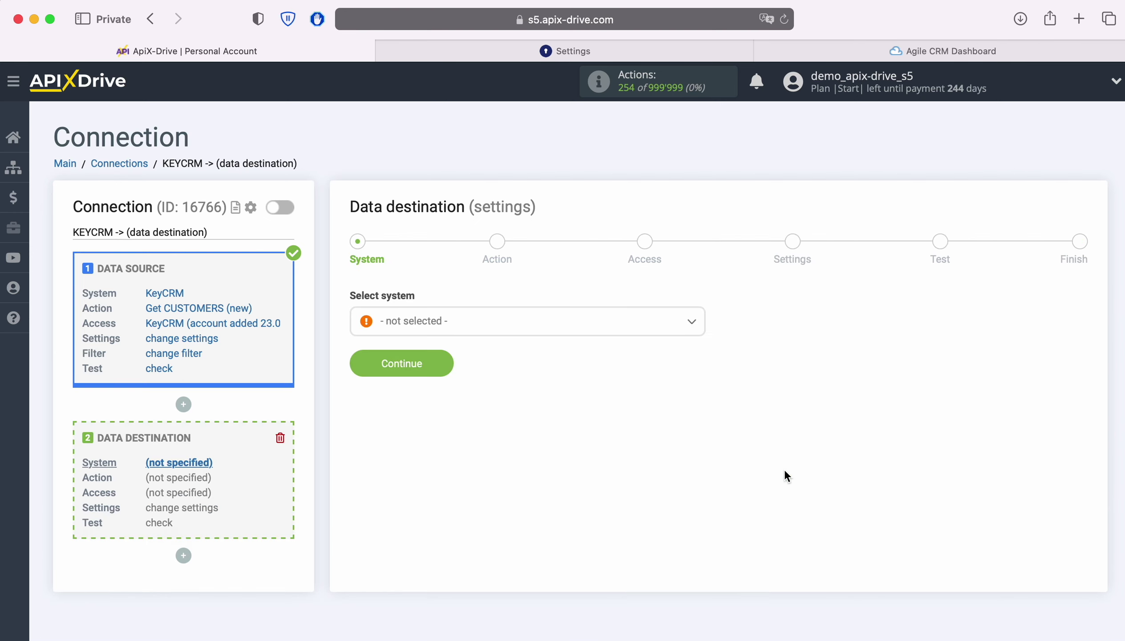
pyautogui.click(544, 326)
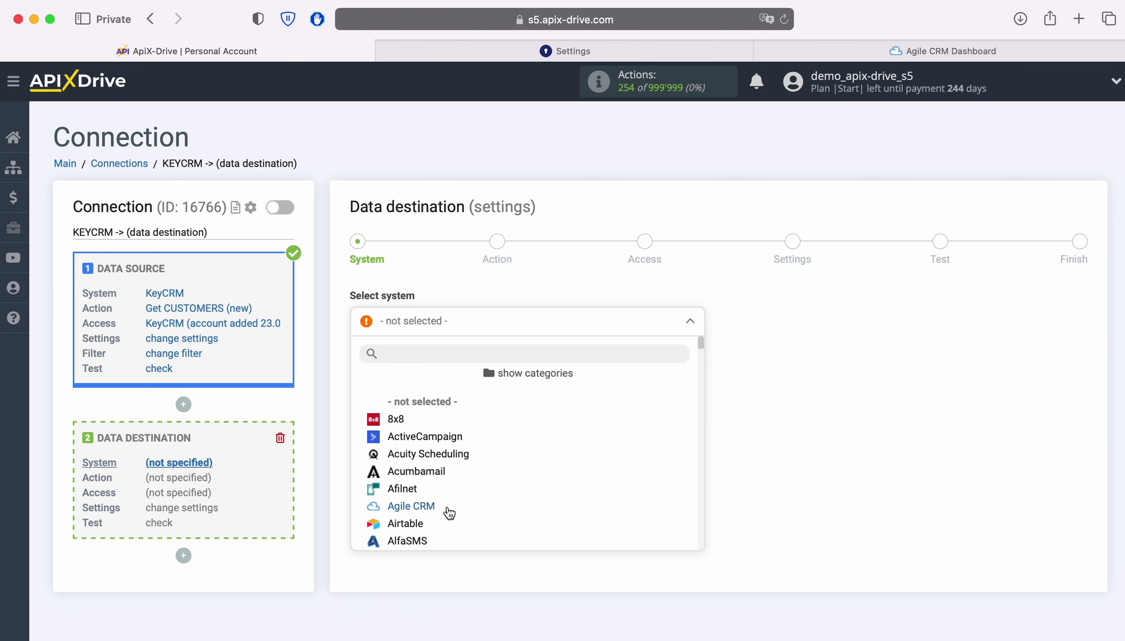
pyautogui.click(428, 507)
pyautogui.click(442, 369)
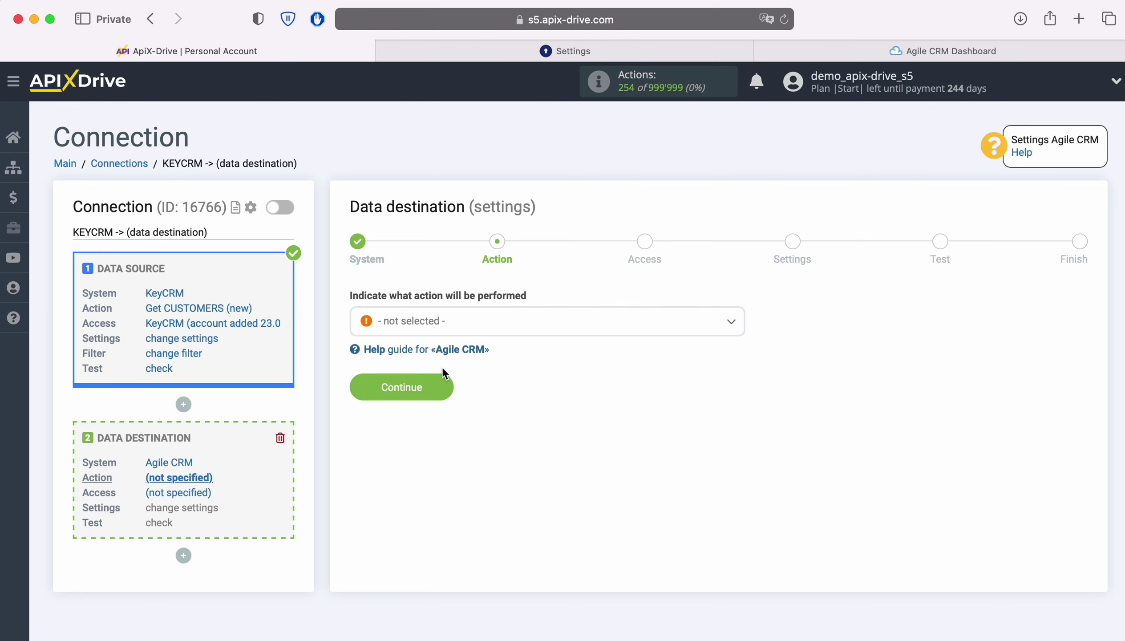
# Set the Agile CRM destination action to "Create CONTACT" and proceed to the access stage.
pyautogui.click(561, 332)
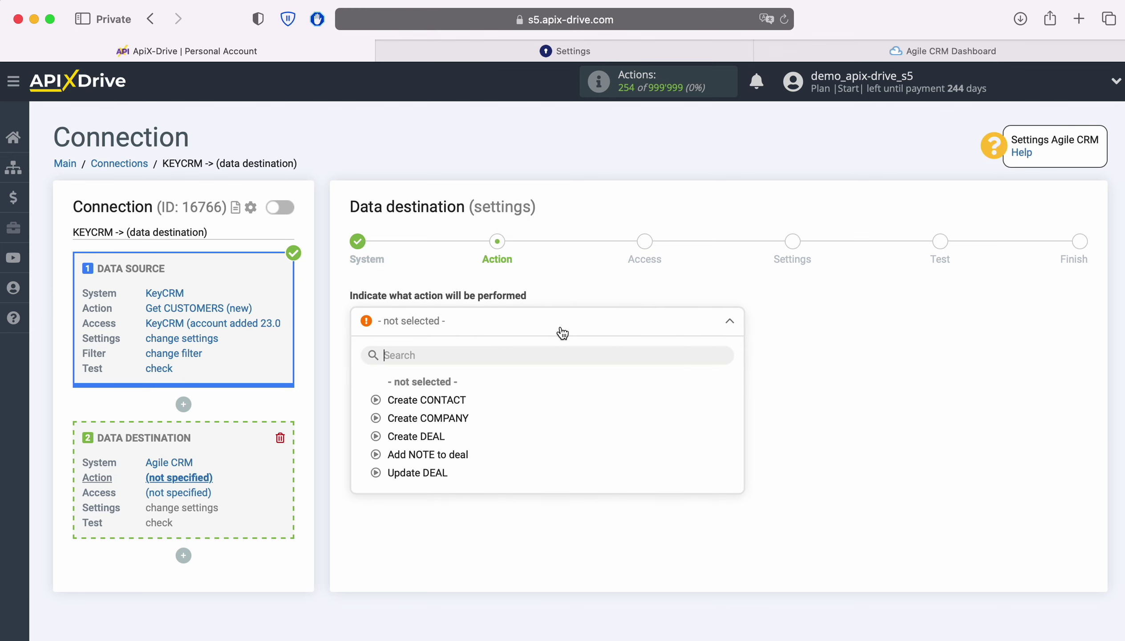
pyautogui.click(456, 399)
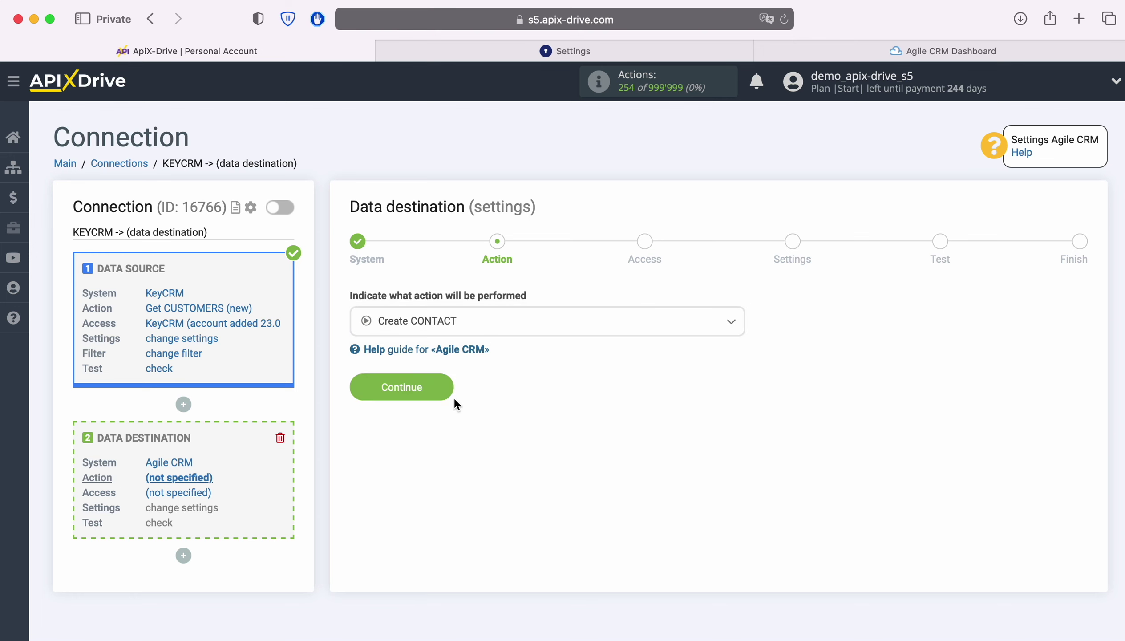
pyautogui.click(449, 394)
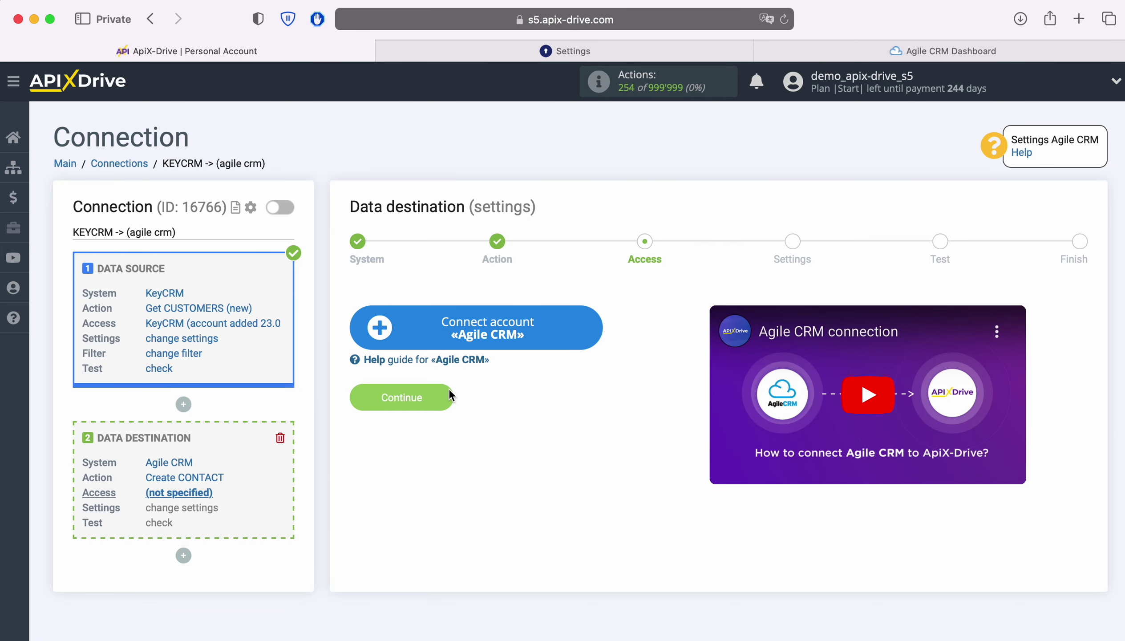
# Start connecting an Agile CRM account, then switch to Agile CRM and copy the subdomain "apixdrivenewcom" from its web address.
pyautogui.click(595, 331)
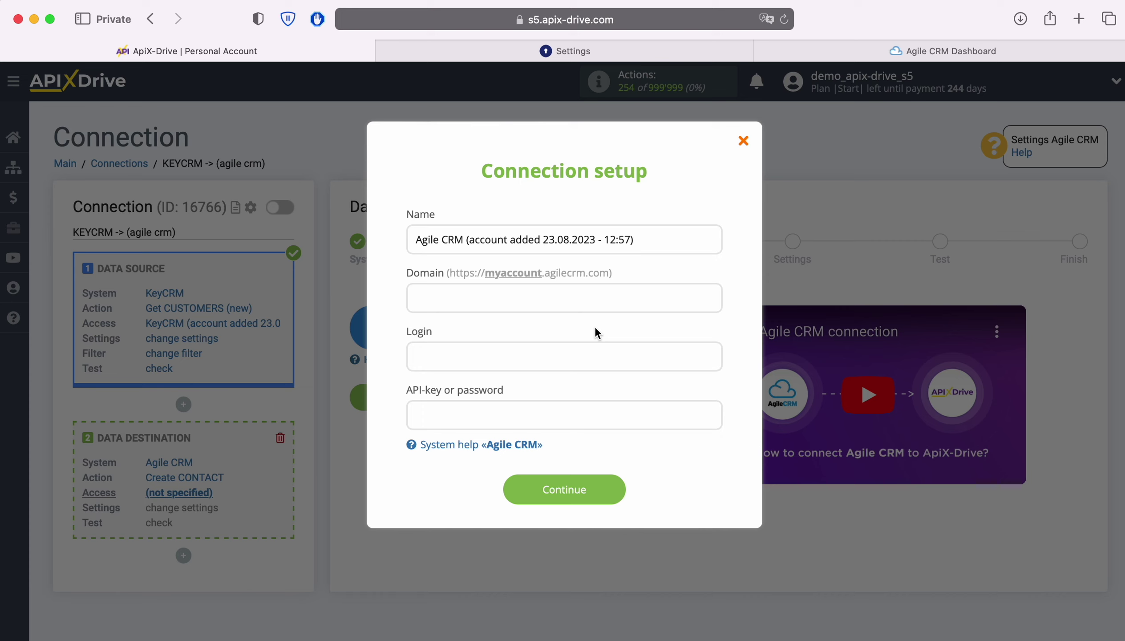
pyautogui.click(793, 55)
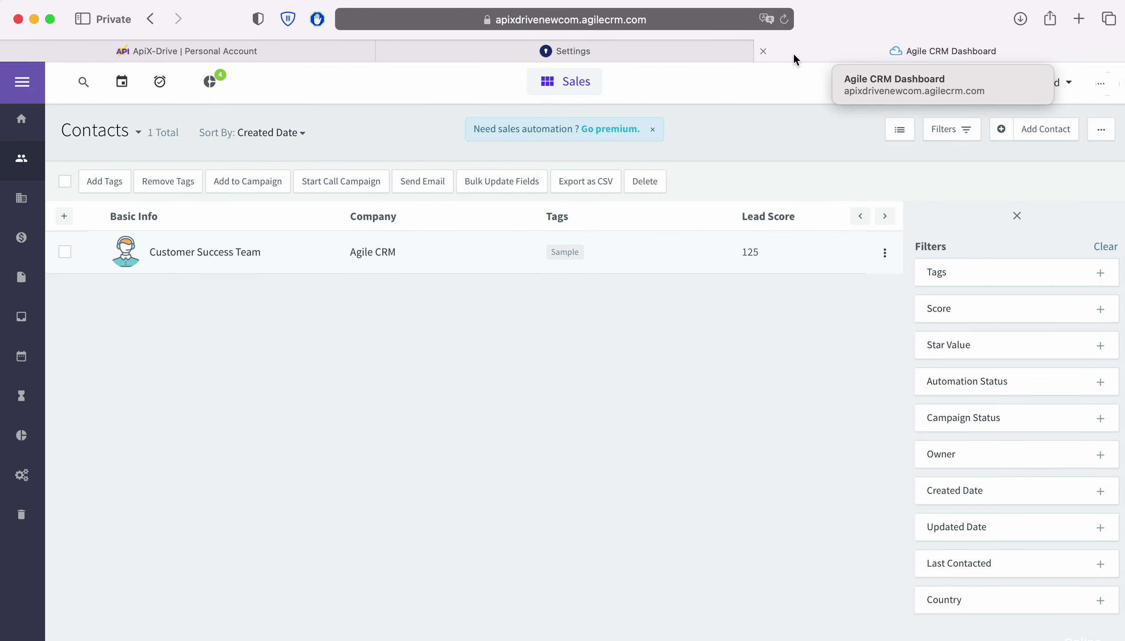
pyautogui.click(714, 20)
pyautogui.click(717, 20)
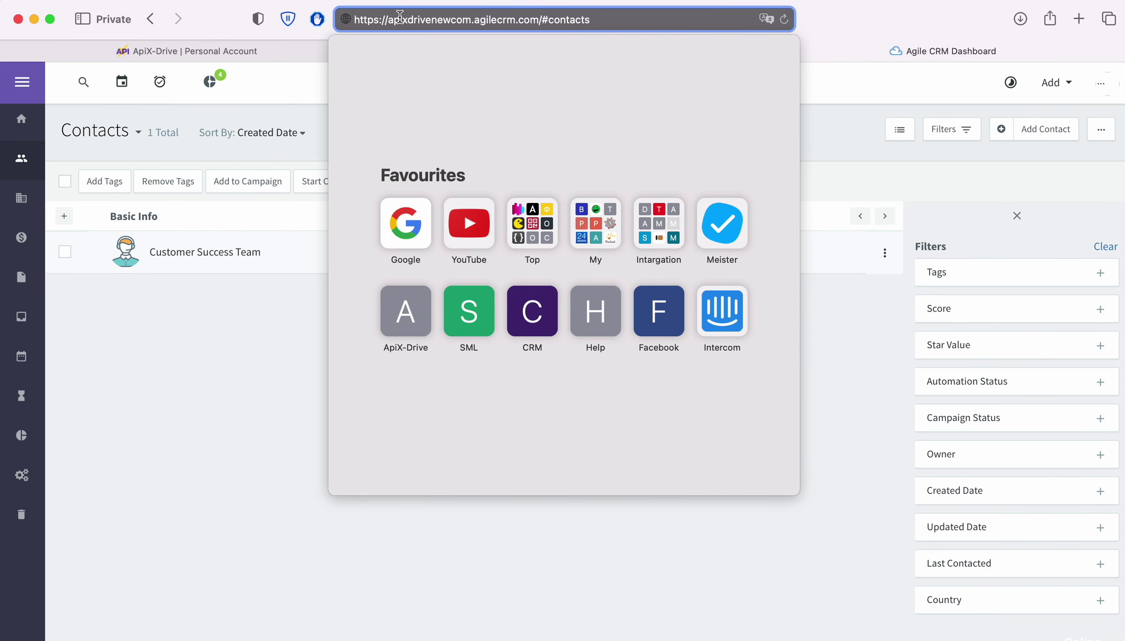
pyautogui.moveTo(387, 19); pyautogui.dragTo(471, 20)
pyautogui.rightClick(466, 20)
pyautogui.click(469, 46)
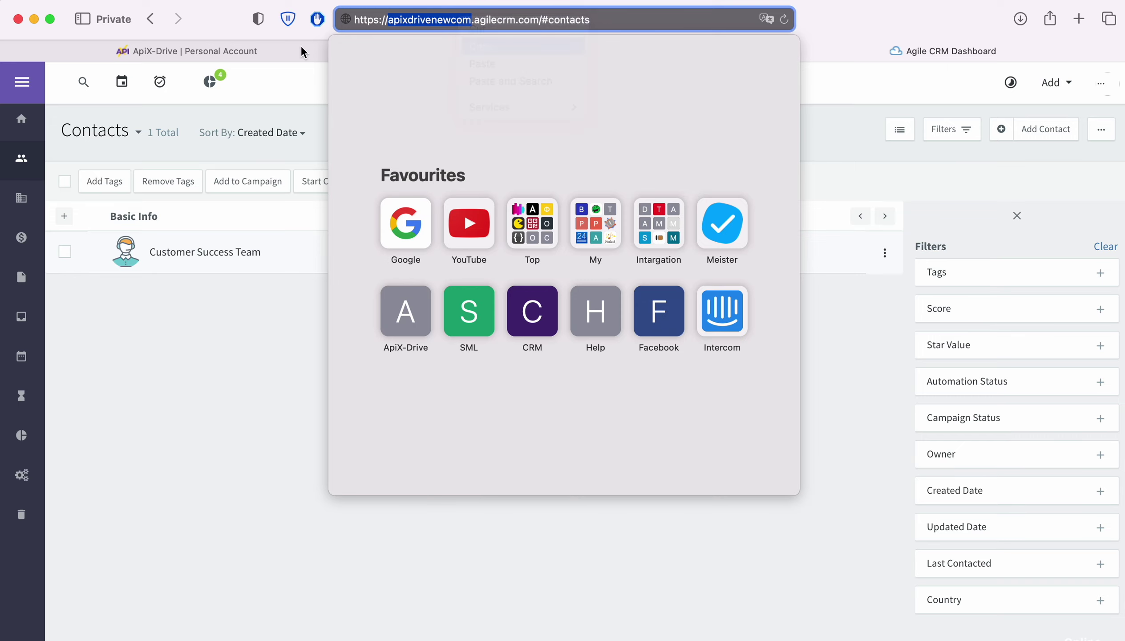
# Return to ApiX-Drive and fill in the Agile CRM connection's domain as "apixdrivenewcom" and its login with the account e-mail.
pyautogui.click(303, 52)
pyautogui.rightClick(445, 300)
pyautogui.click(464, 344)
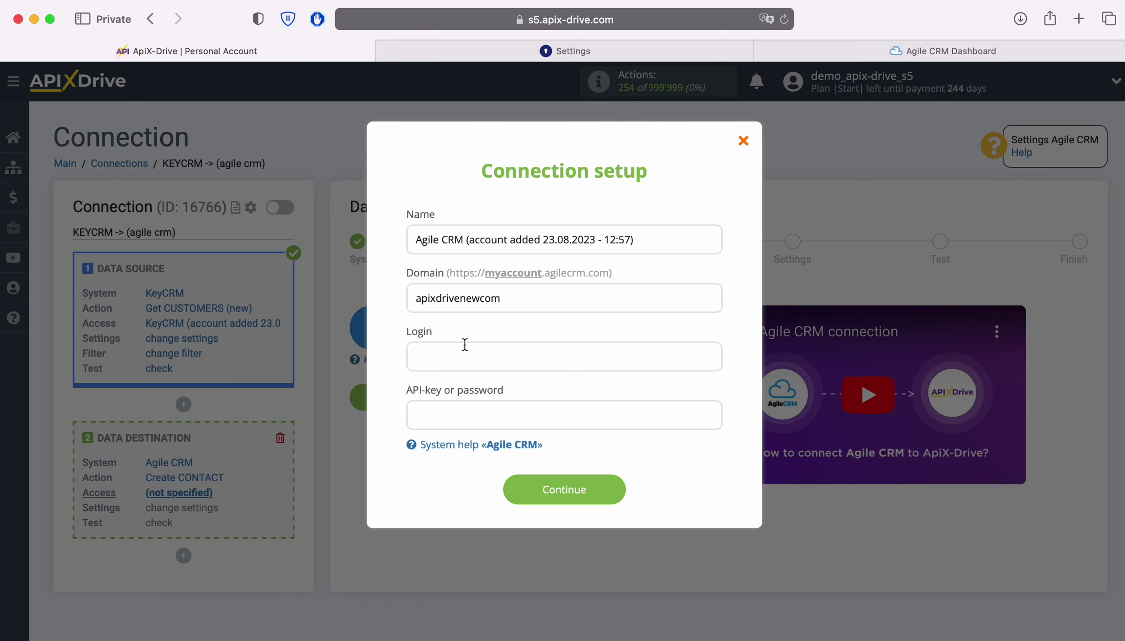
pyautogui.rightClick(436, 354)
pyautogui.click(469, 402)
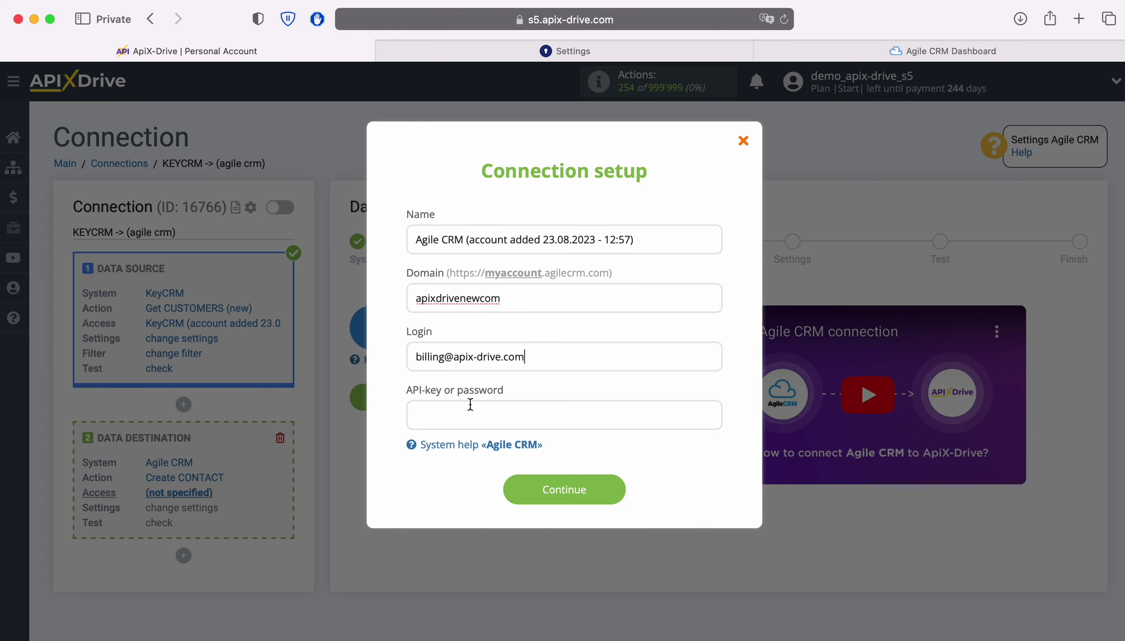
# Switch to Agile CRM and copy the REST API key from the Developers & API section of its admin settings.
pyautogui.click(796, 54)
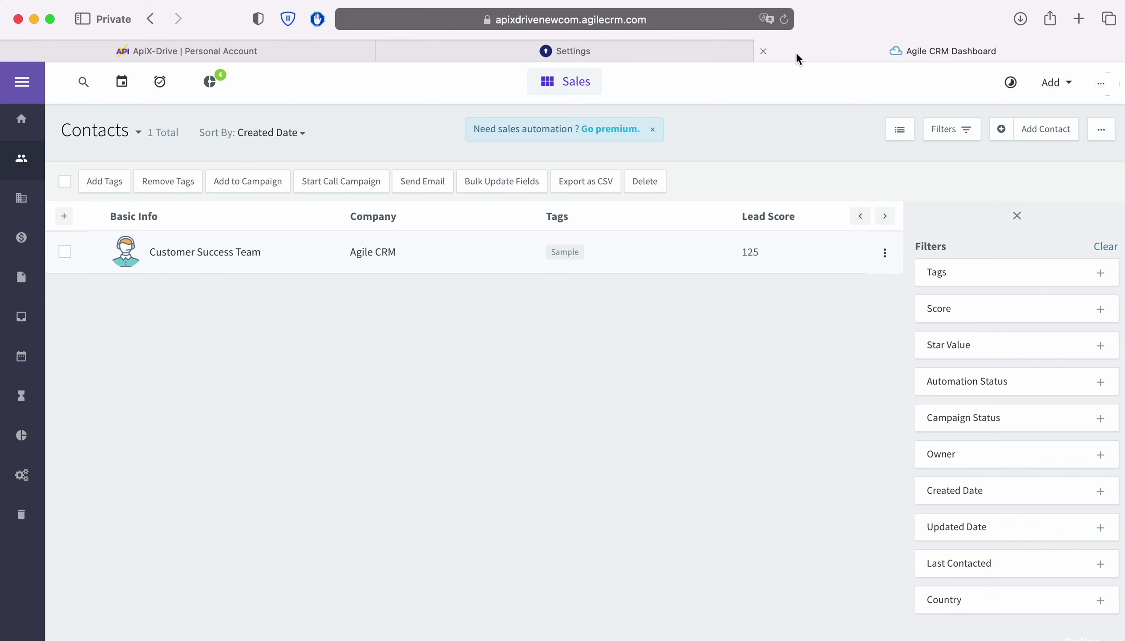
pyautogui.click(1099, 83)
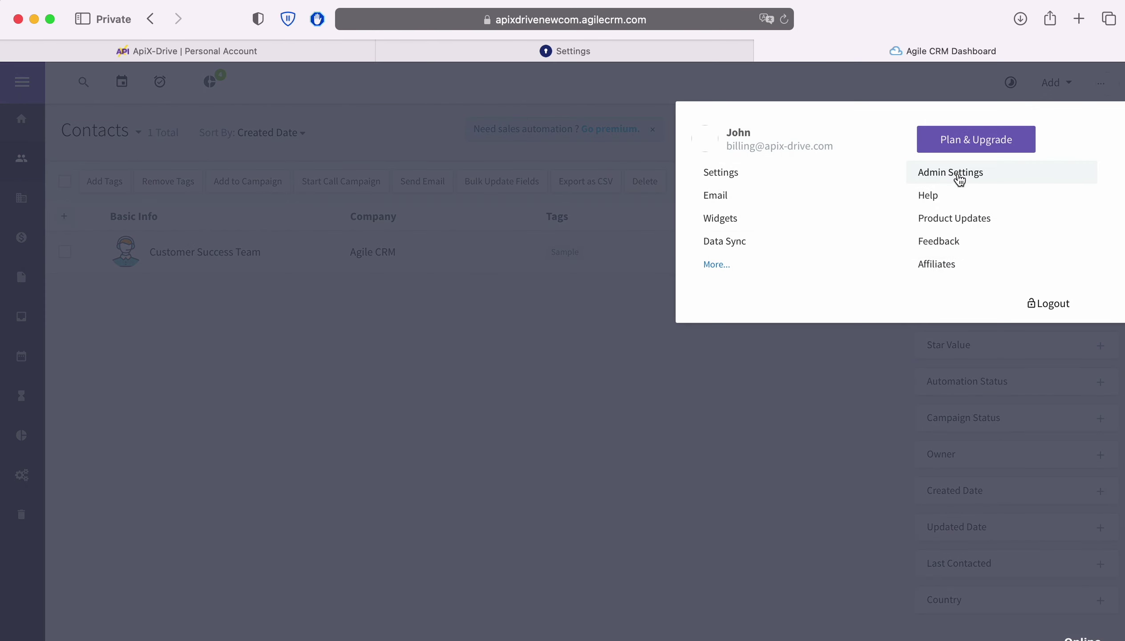
pyautogui.click(959, 179)
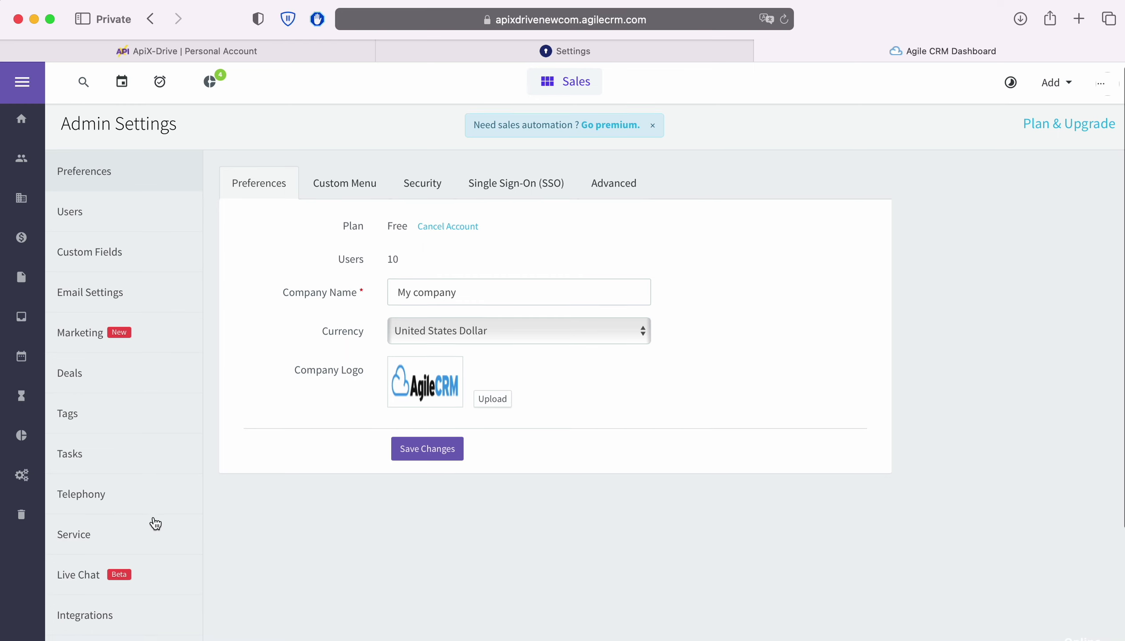
pyautogui.scroll(-3, 154, 521)
pyautogui.click(104, 611)
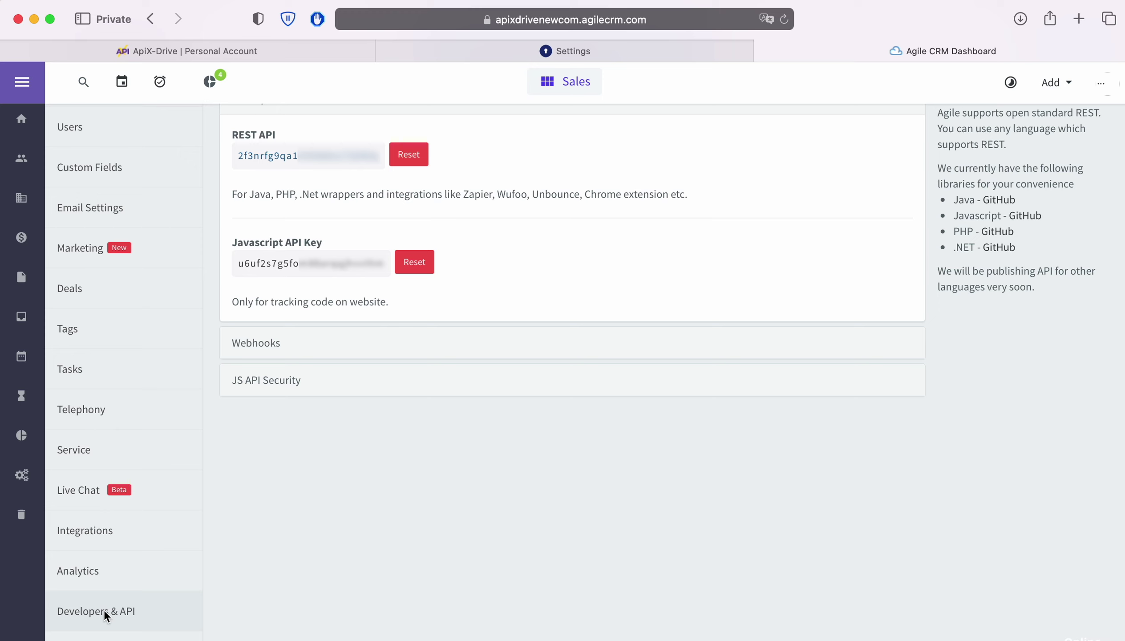
pyautogui.moveTo(239, 156); pyautogui.dragTo(383, 156)
pyautogui.rightClick(362, 158)
pyautogui.click(390, 227)
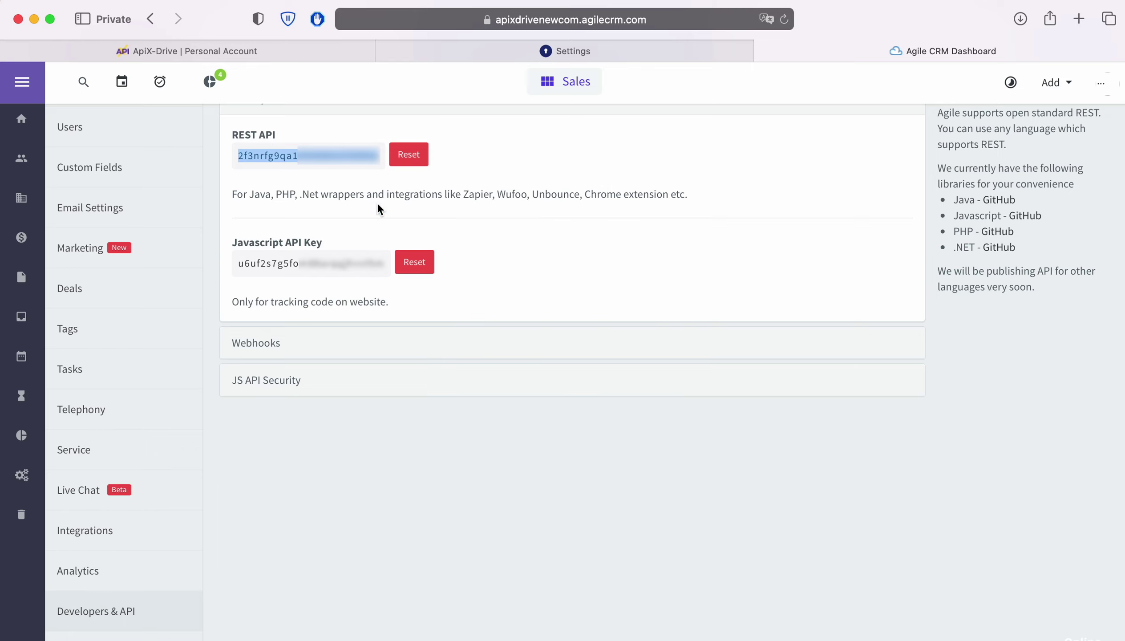
# Return to ApiX-Drive, paste the REST API key into the Agile CRM connection's API-key or password field, and save the account.
pyautogui.click(296, 49)
pyautogui.rightClick(429, 412)
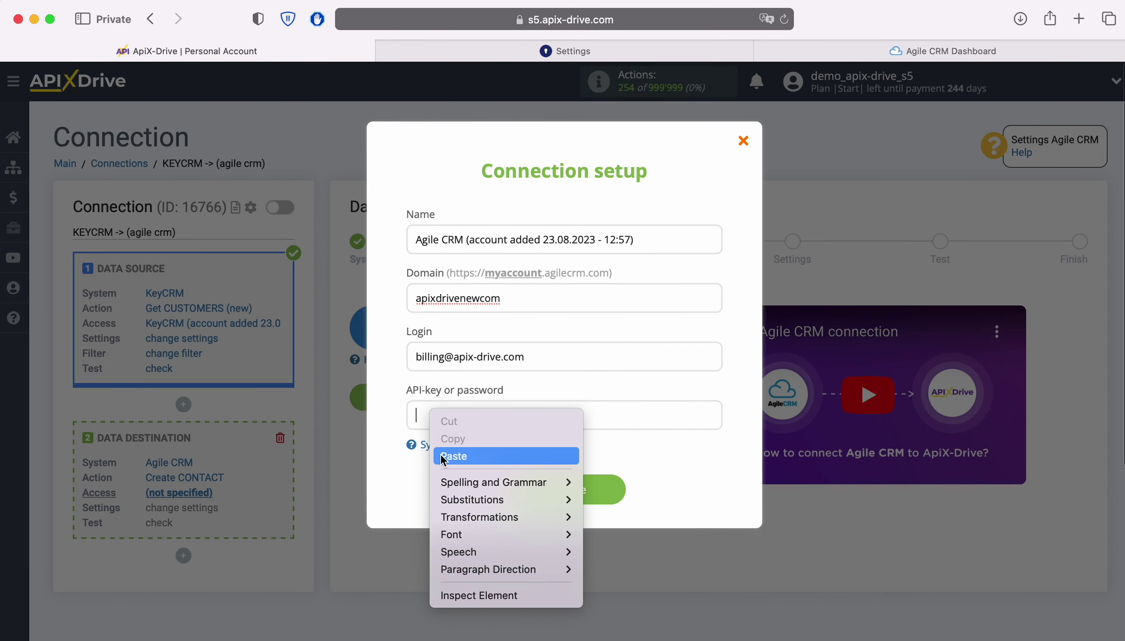
pyautogui.click(440, 453)
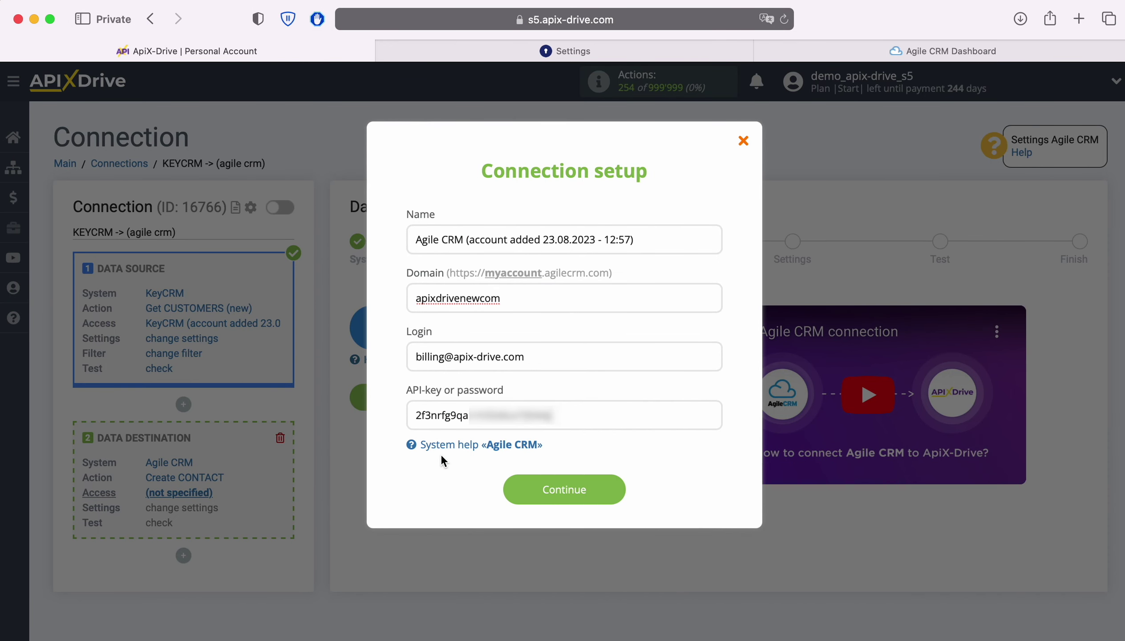
pyautogui.click(612, 484)
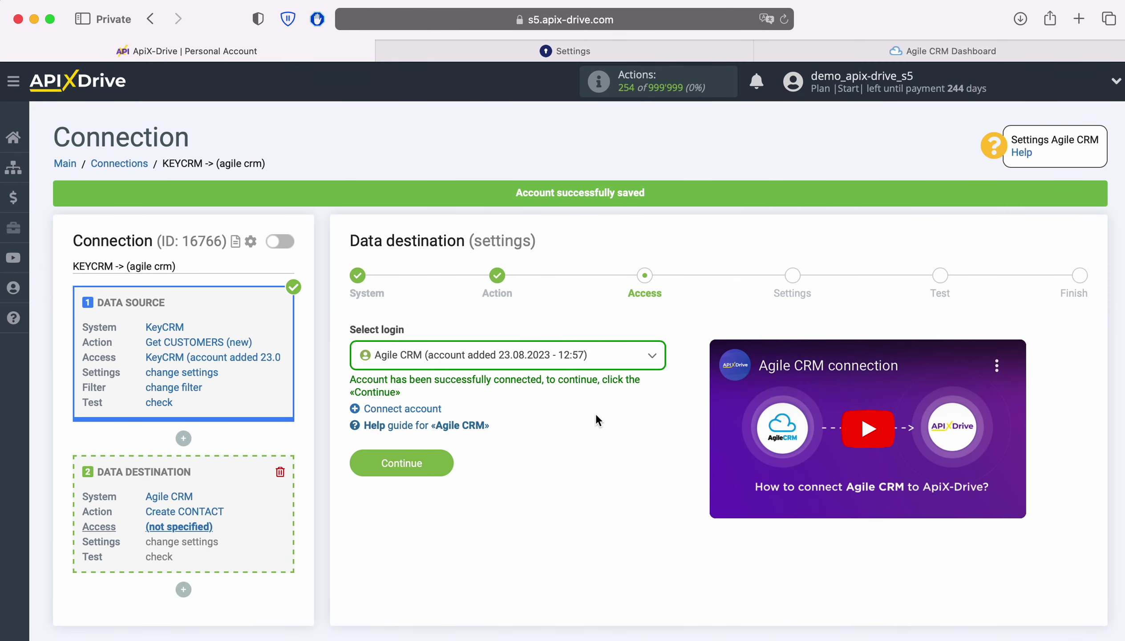
# Choose the account "Agile CRM (account added 23.08.2023 - 12:57)" as the destination login and proceed to the settings stage.
pyautogui.click(588, 362)
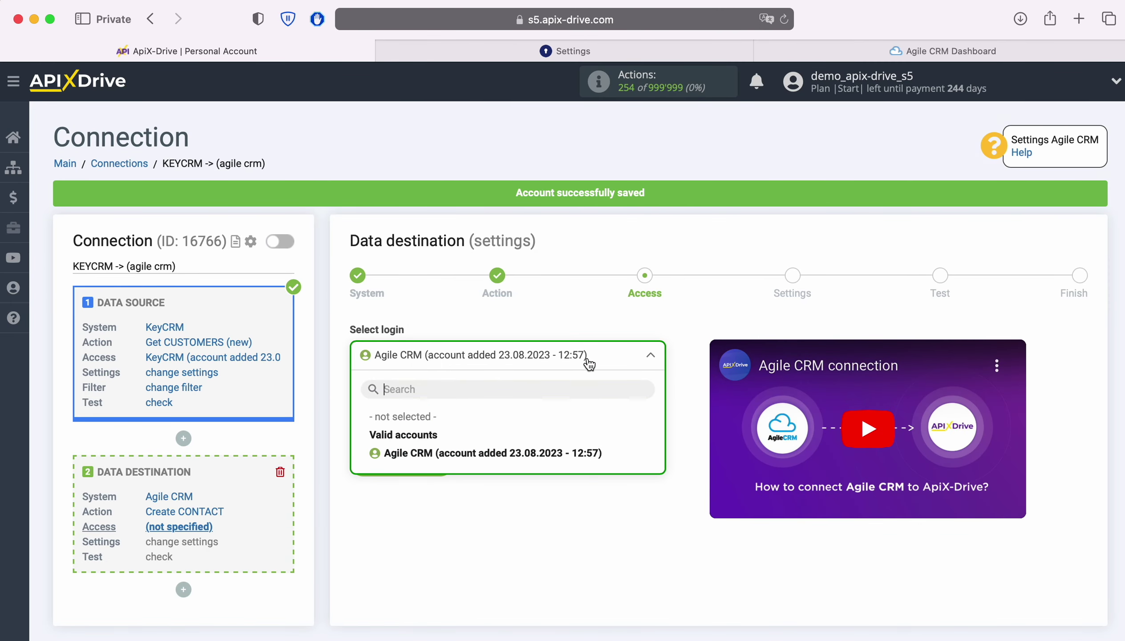
pyautogui.click(594, 452)
pyautogui.click(441, 463)
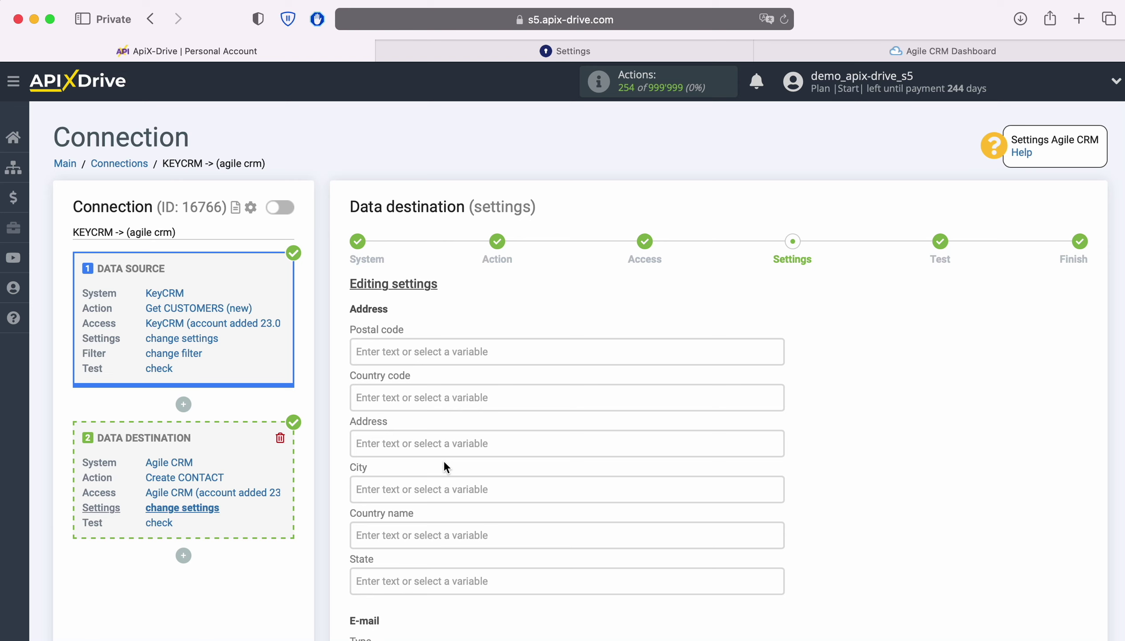
# Set the contact's e-mail type to Work and map its value to the KeyCRM customer's E-mail variable.
pyautogui.scroll(-5, 837, 381)
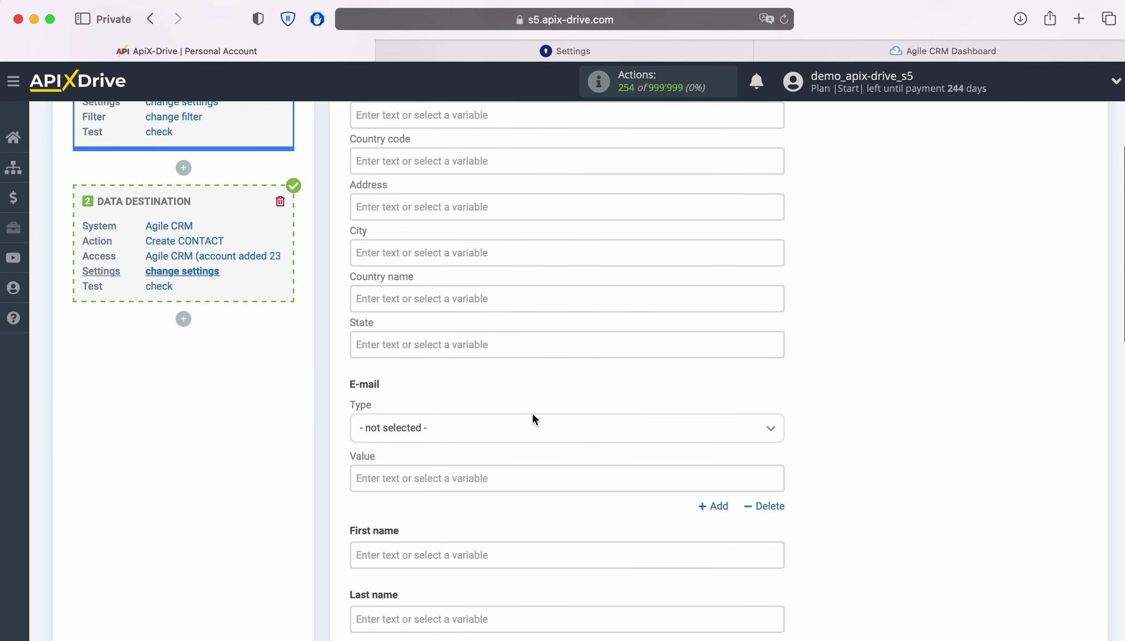
pyautogui.click(533, 422)
pyautogui.click(372, 478)
pyautogui.click(371, 478)
pyautogui.scroll(-7, 542, 416)
pyautogui.scroll(-3, 648, 413)
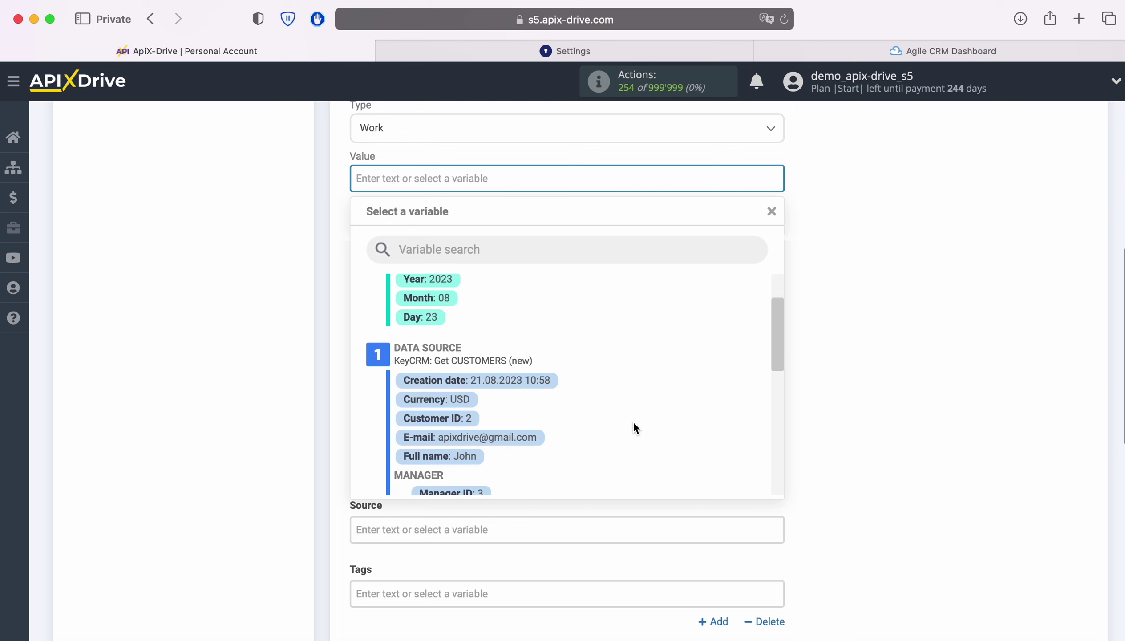
pyautogui.click(530, 437)
# Map the contact's First name field to the KeyCRM customer's Full name variable.
pyautogui.click(394, 258)
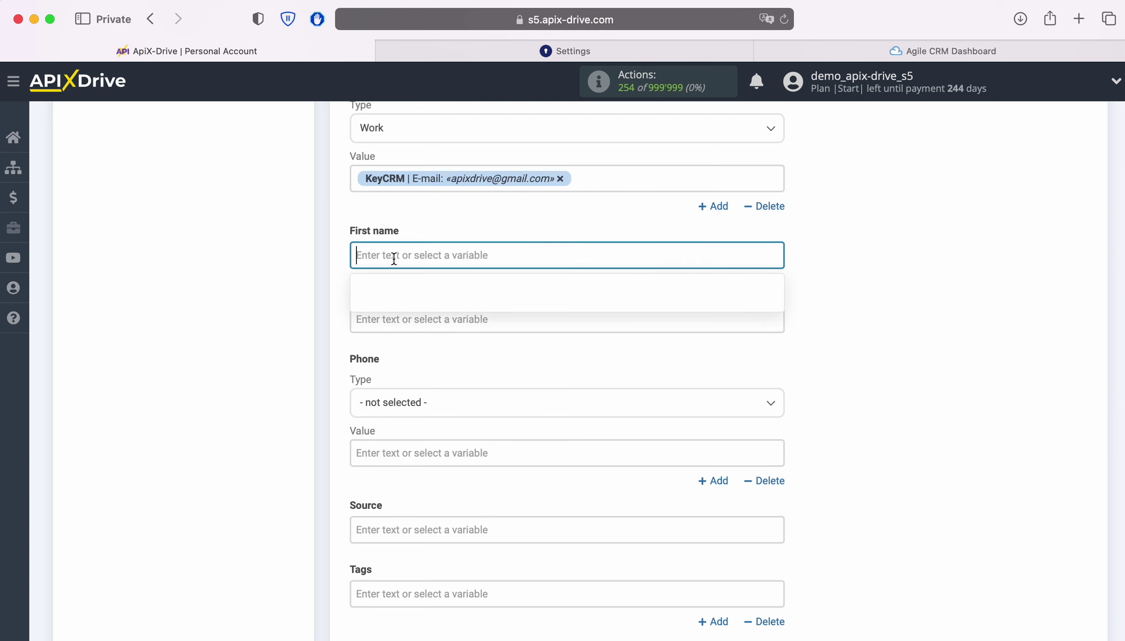
pyautogui.scroll(-3, 542, 357)
pyautogui.scroll(-3, 632, 407)
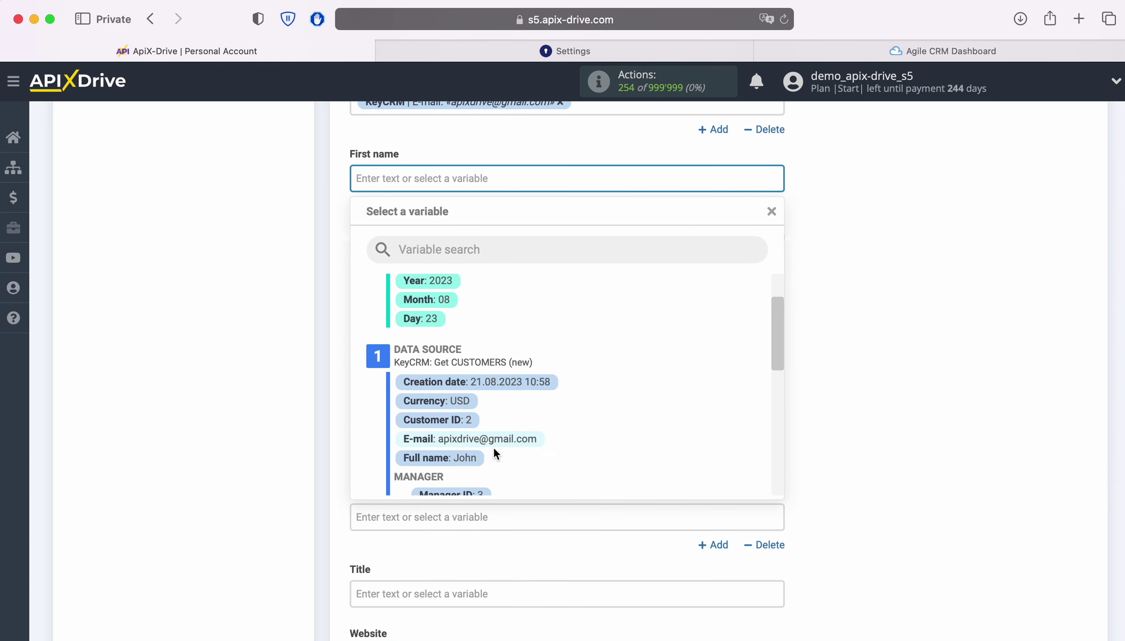
pyautogui.click(474, 457)
# Set the contact's phone type to Work and map its value to the KeyCRM customer's Phone variable, not the manager's.
pyautogui.click(445, 330)
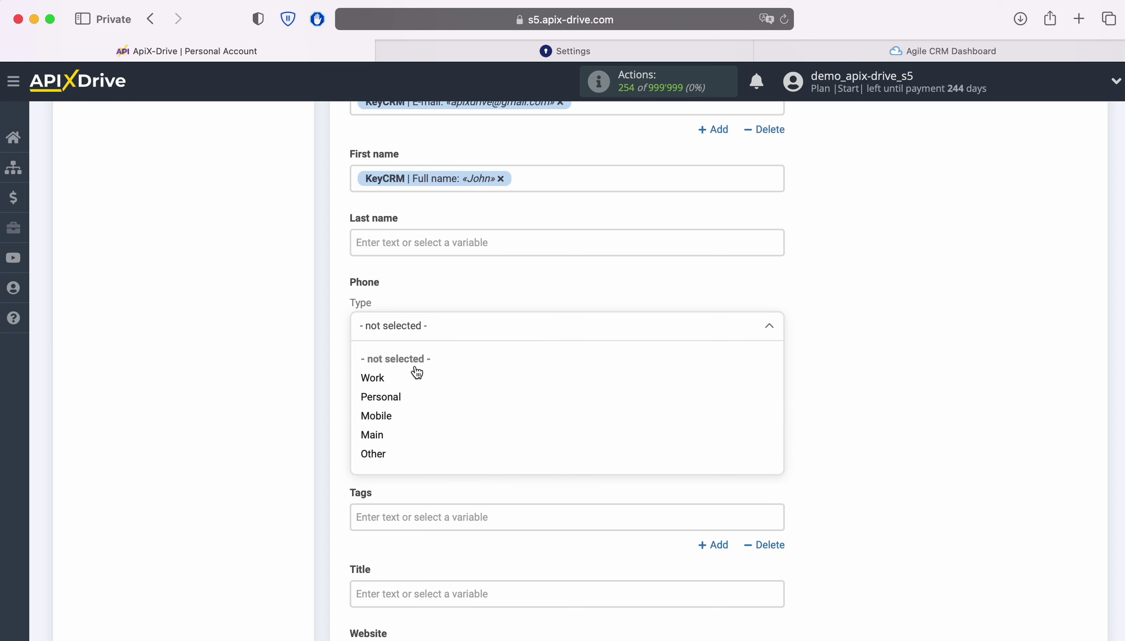
pyautogui.click(377, 379)
pyautogui.click(379, 374)
pyautogui.scroll(-4, 389, 375)
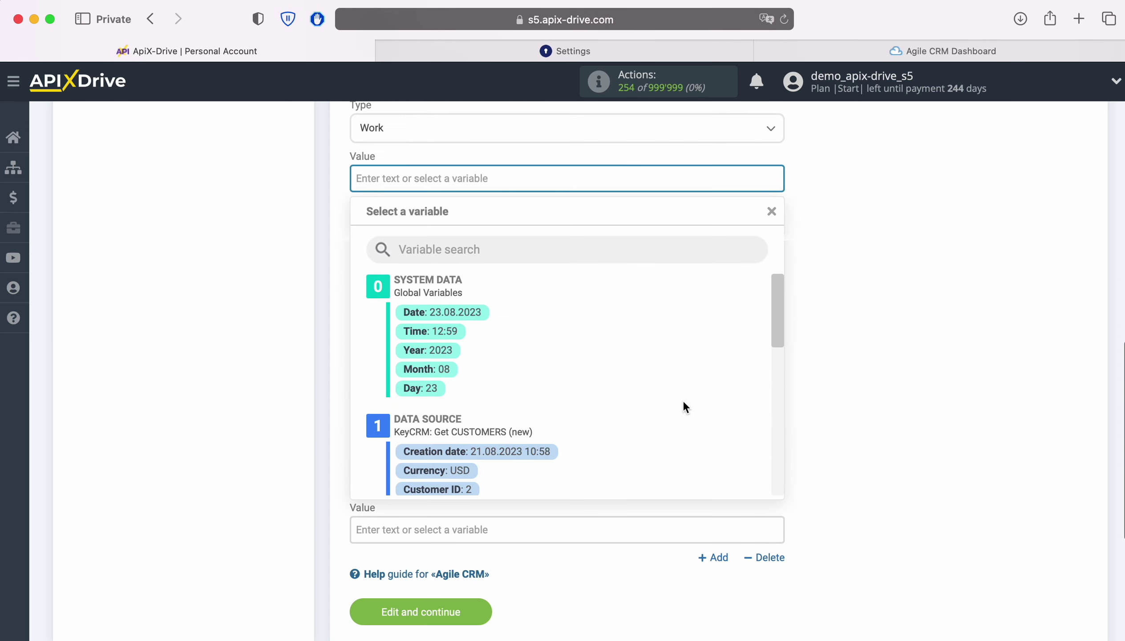
pyautogui.scroll(-5, 683, 400)
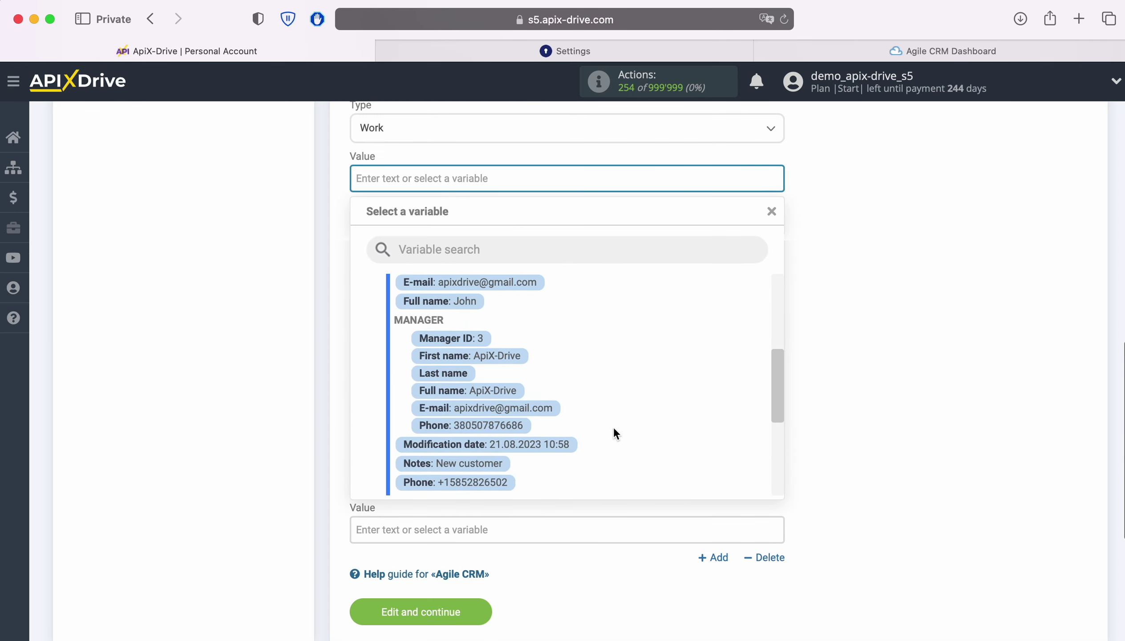
pyautogui.click(482, 482)
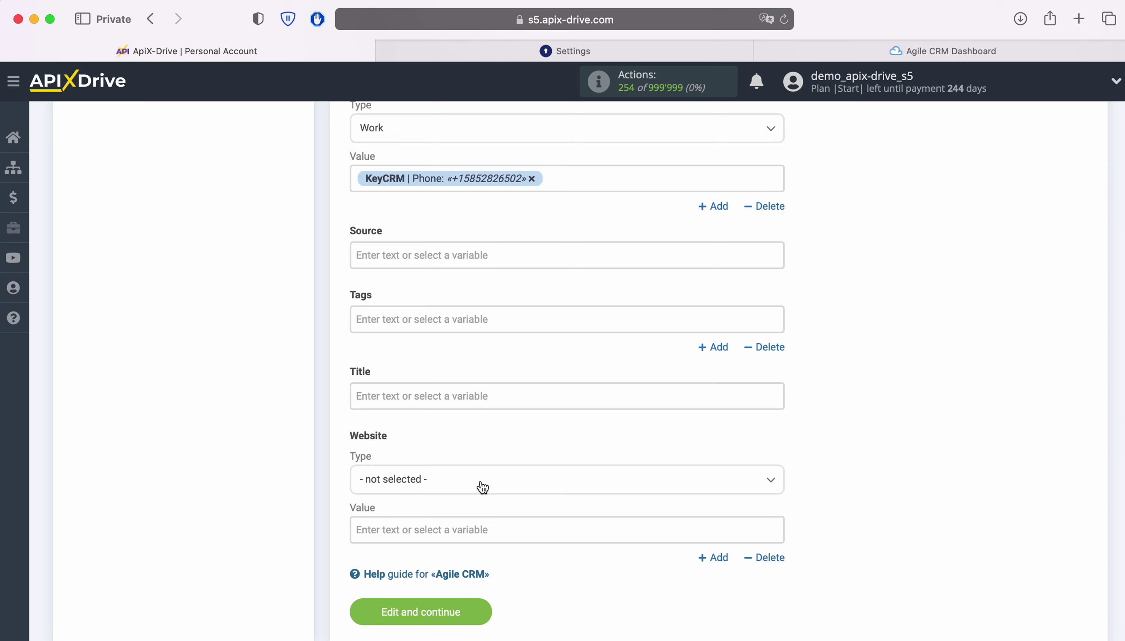
# Fill the Title with "New Customers from KeyCRM" followed by the customer's Full name variable, and save the settings to reach the test stage.
pyautogui.click(429, 396)
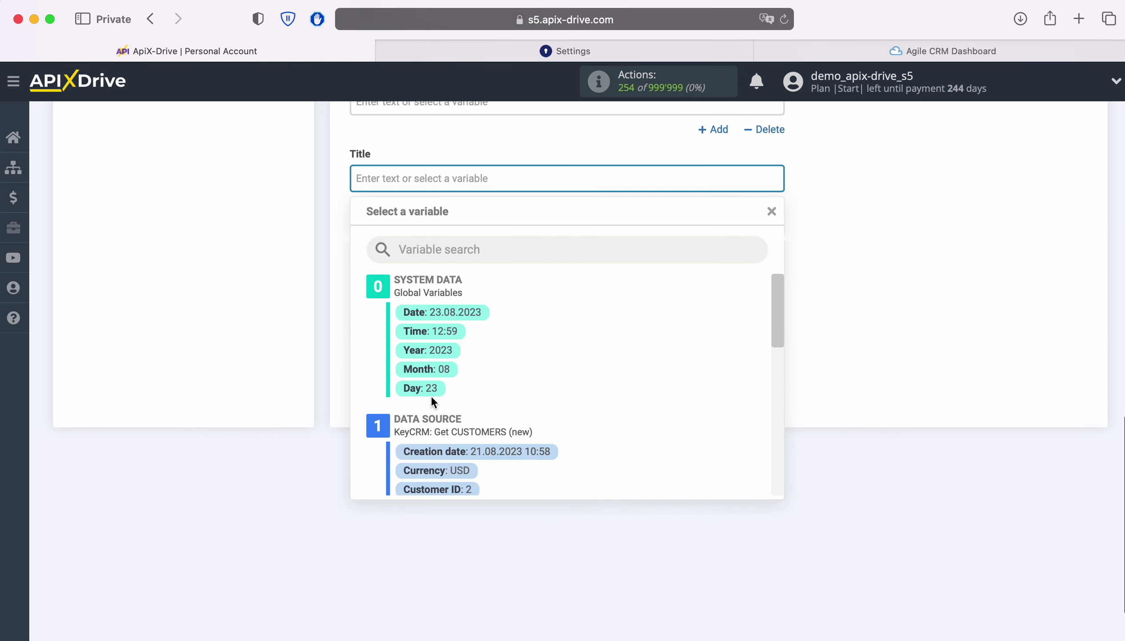
pyautogui.write('New Custo')
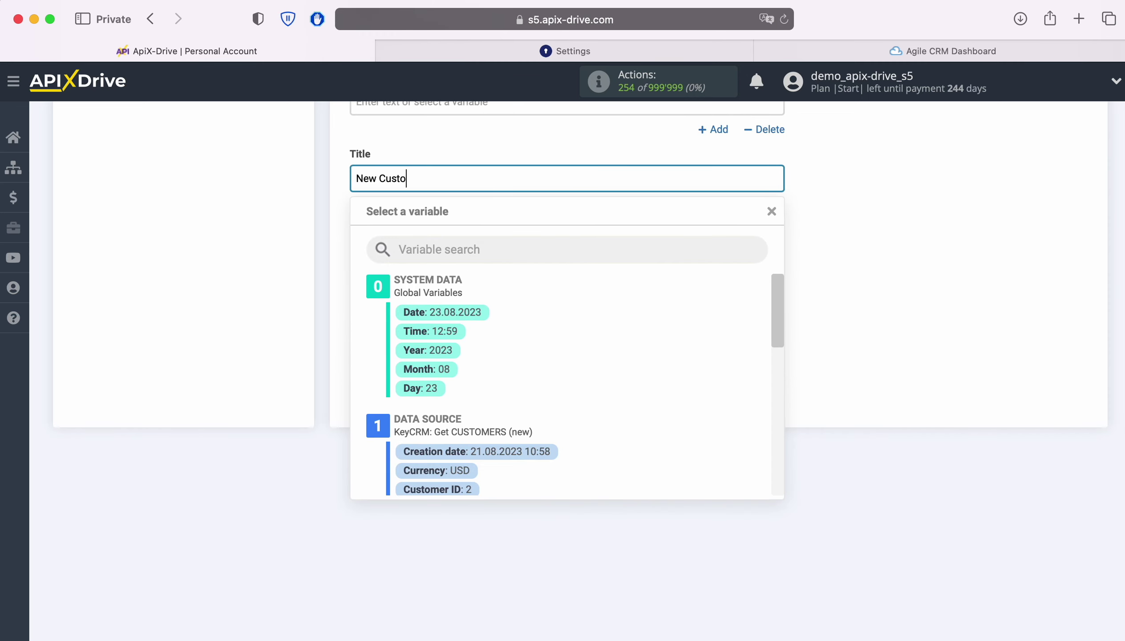
pyautogui.write('mers from KeyCRM')
pyautogui.scroll(-3, 626, 442)
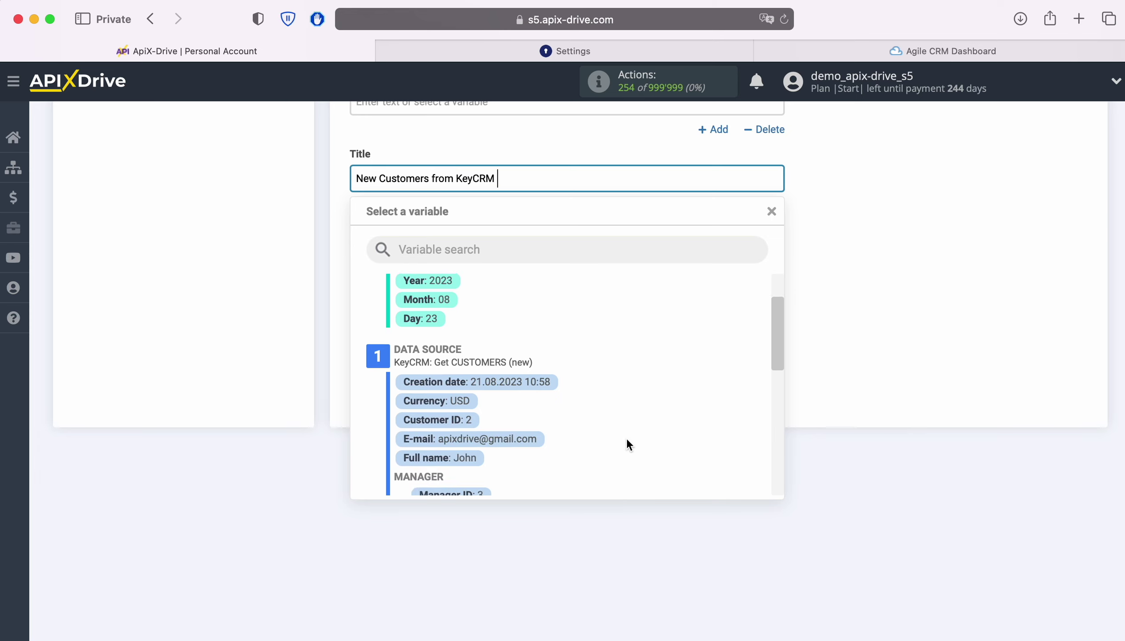
pyautogui.click(462, 457)
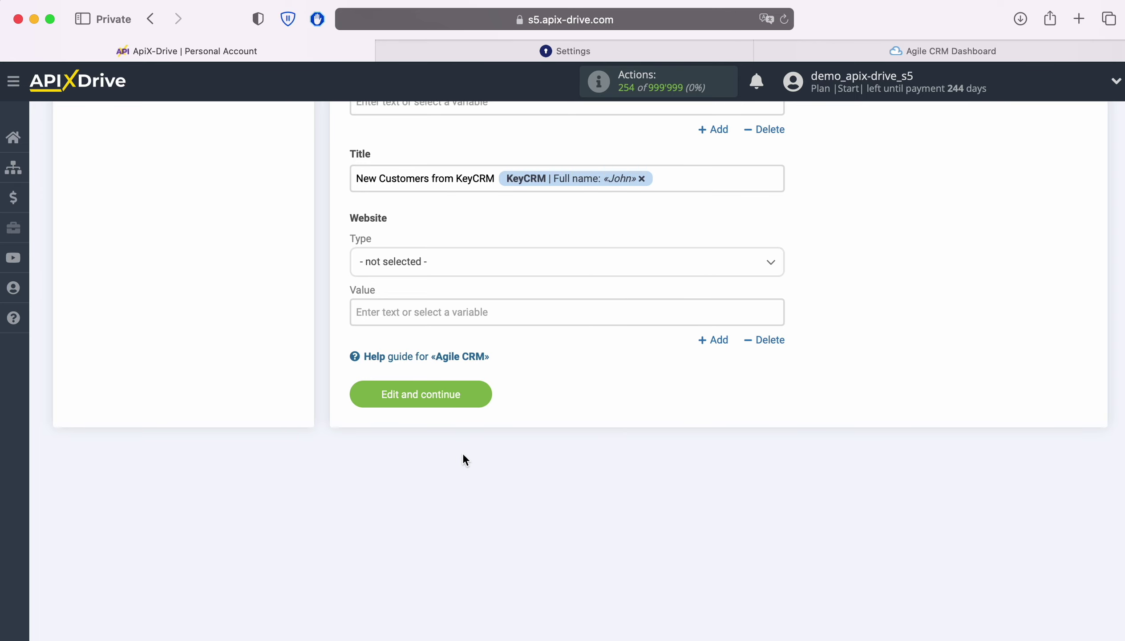
pyautogui.click(477, 393)
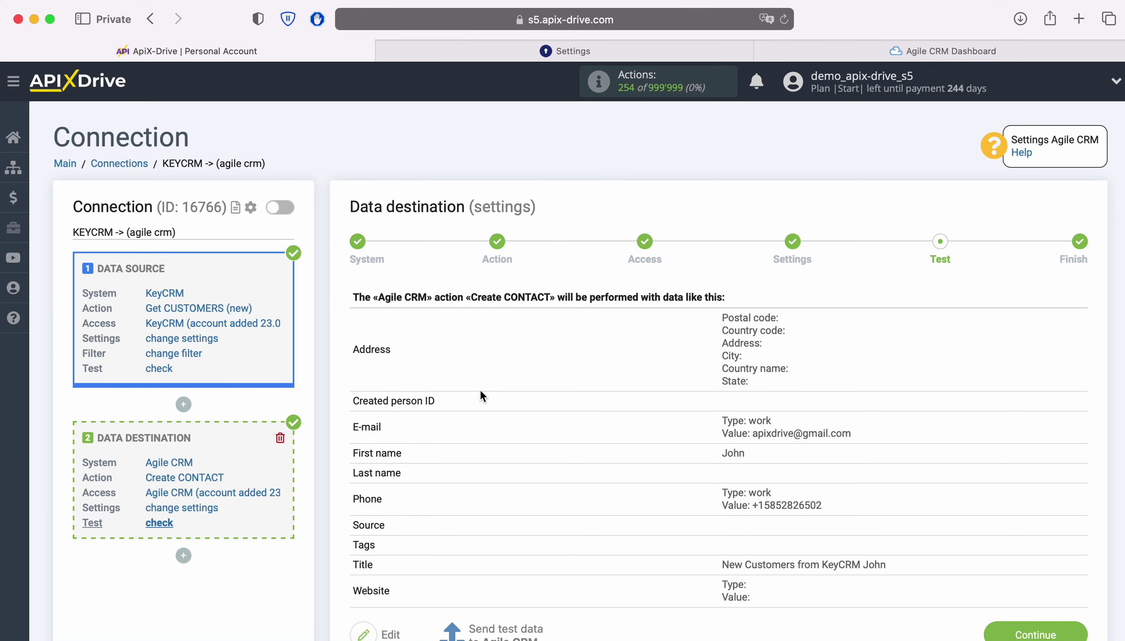
# Send the test data to Agile CRM and switch there to open the newly created contact.
pyautogui.scroll(-1, 947, 426)
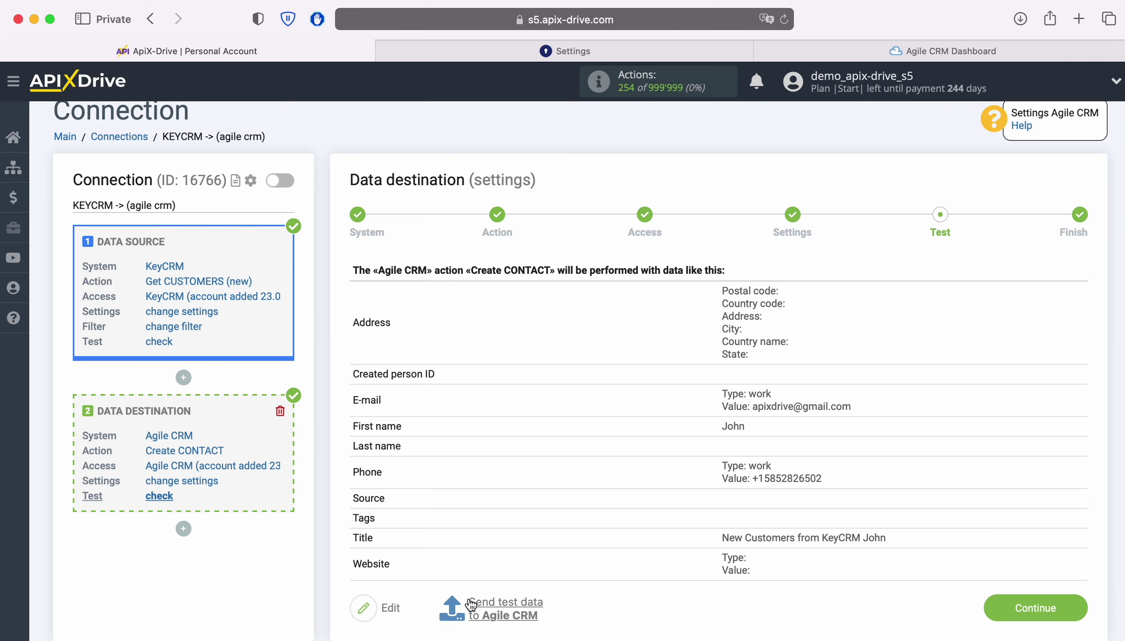
pyautogui.click(482, 605)
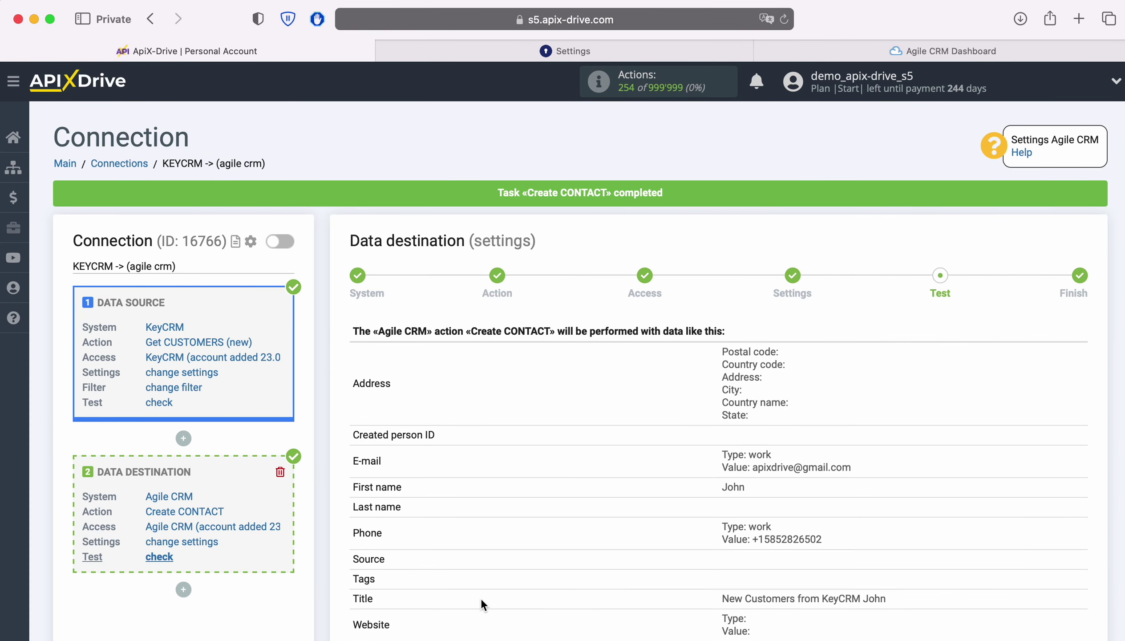
pyautogui.click(790, 54)
pyautogui.click(166, 249)
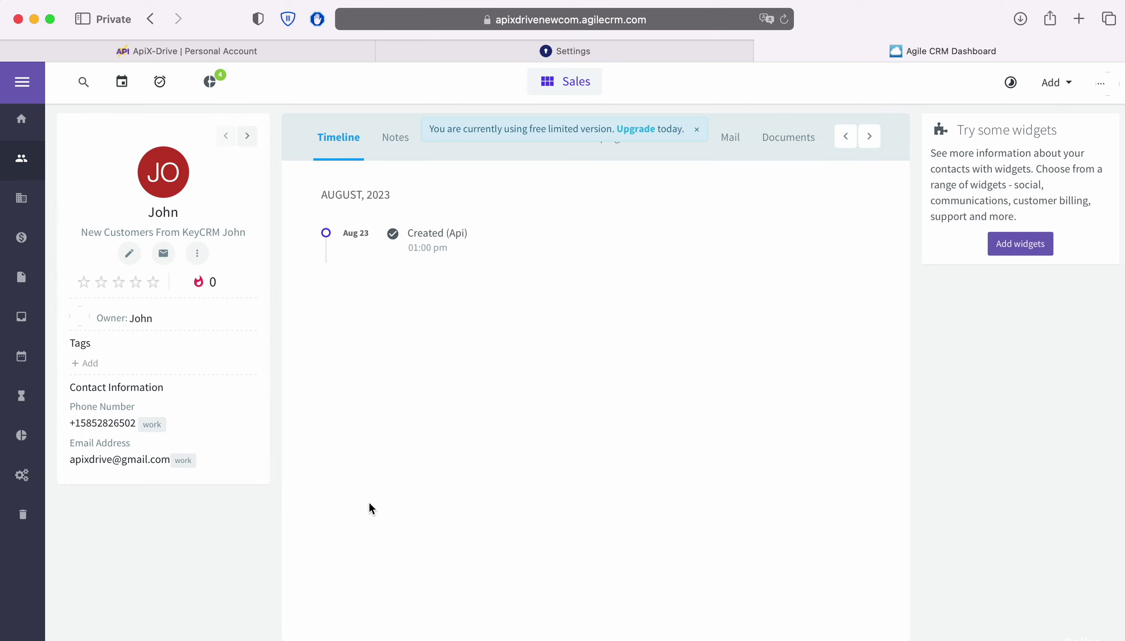
# Return to ApiX-Drive, complete the data destination setup, and enable auto-update for the connection.
pyautogui.click(240, 50)
pyautogui.scroll(-3, 1016, 439)
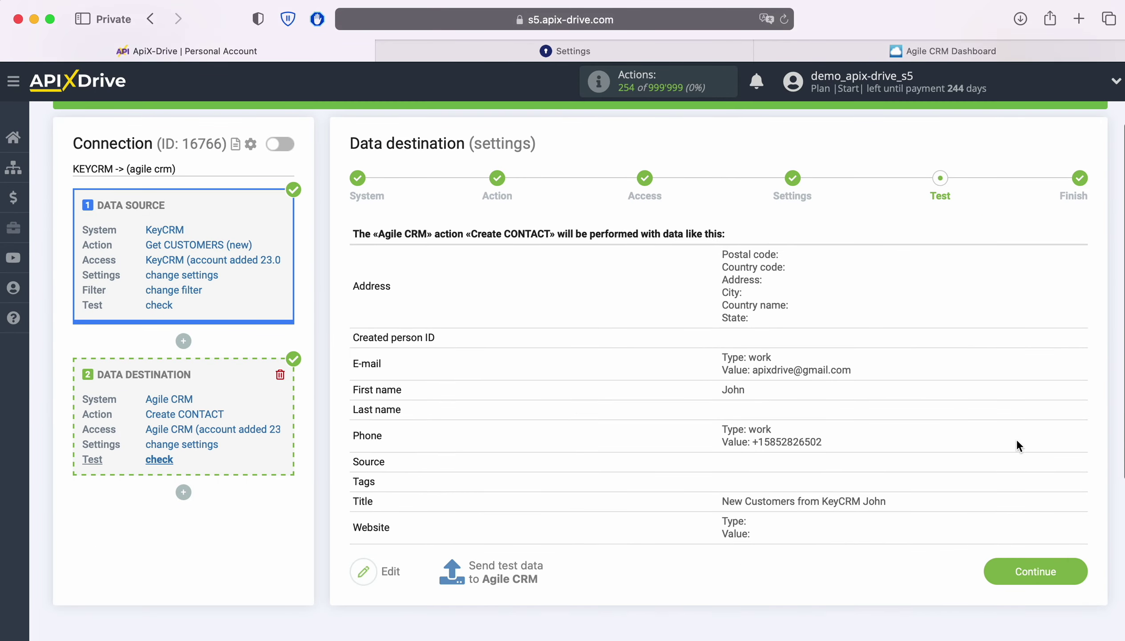
pyautogui.click(1076, 568)
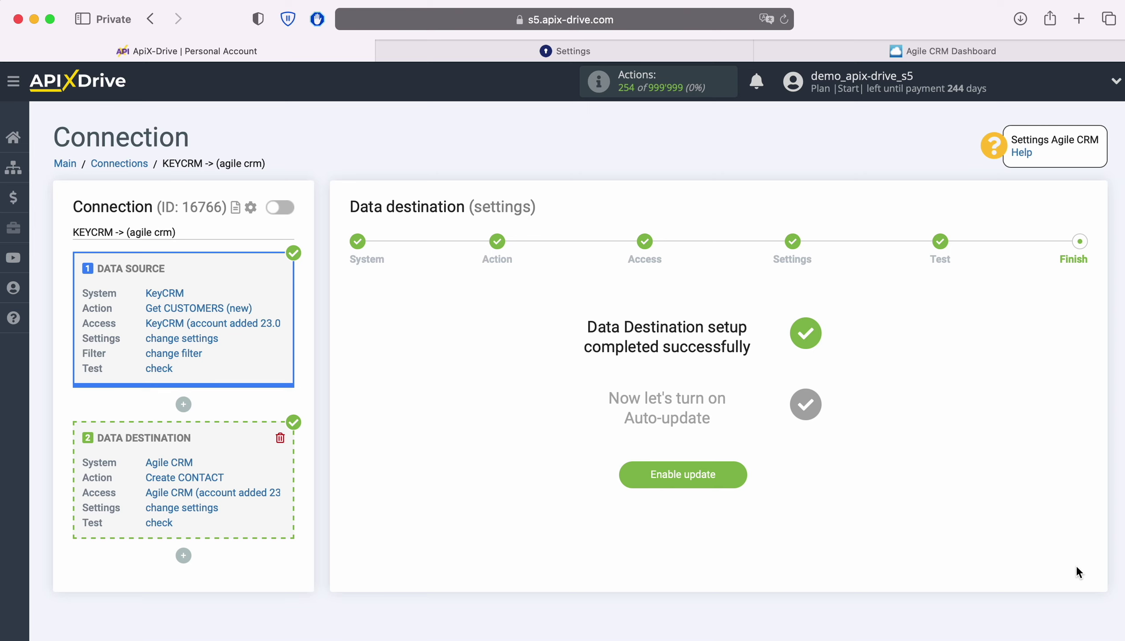
pyautogui.click(745, 472)
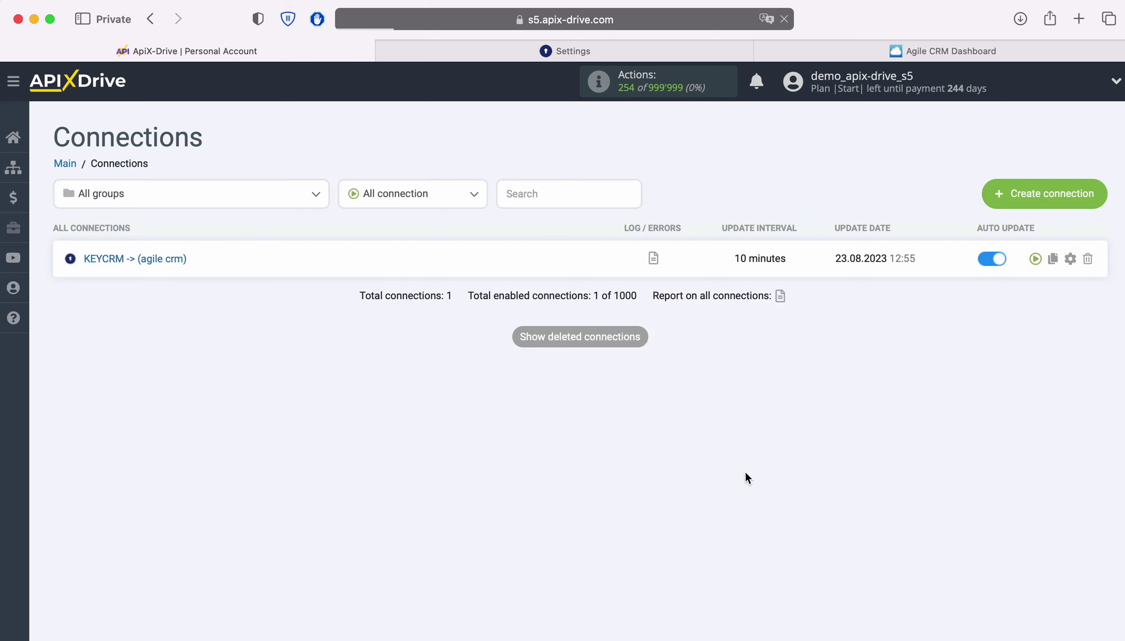
# Set the update interval of the "KEYCRM -> (agile crm)" connection to 5 minutes and save its setup.
pyautogui.click(1071, 258)
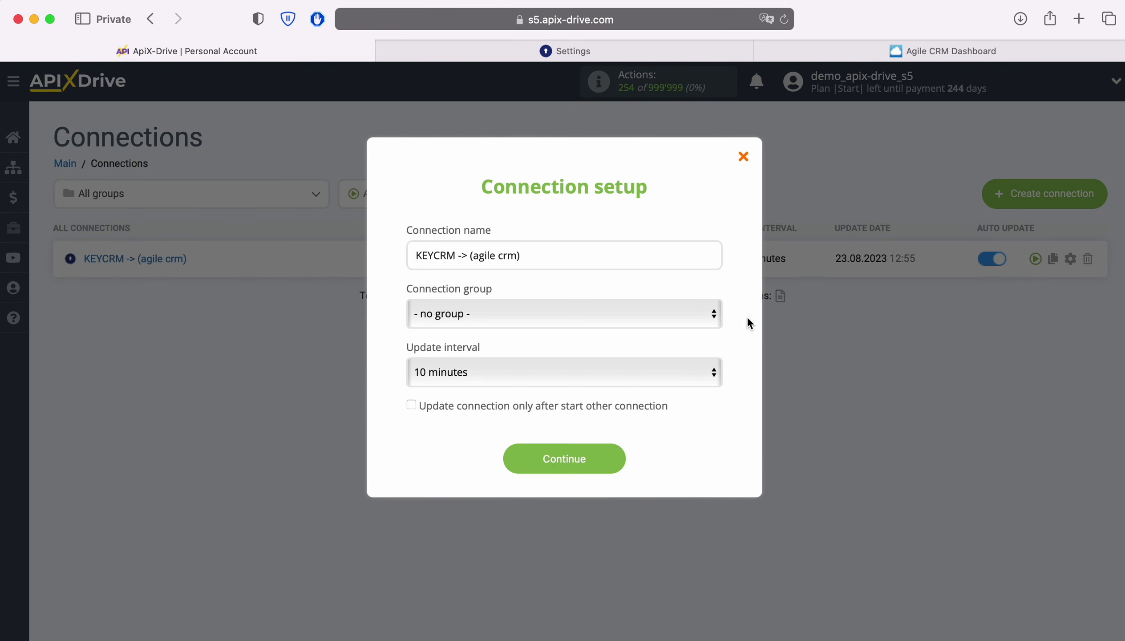
pyautogui.click(638, 372)
pyautogui.click(619, 353)
pyautogui.click(619, 462)
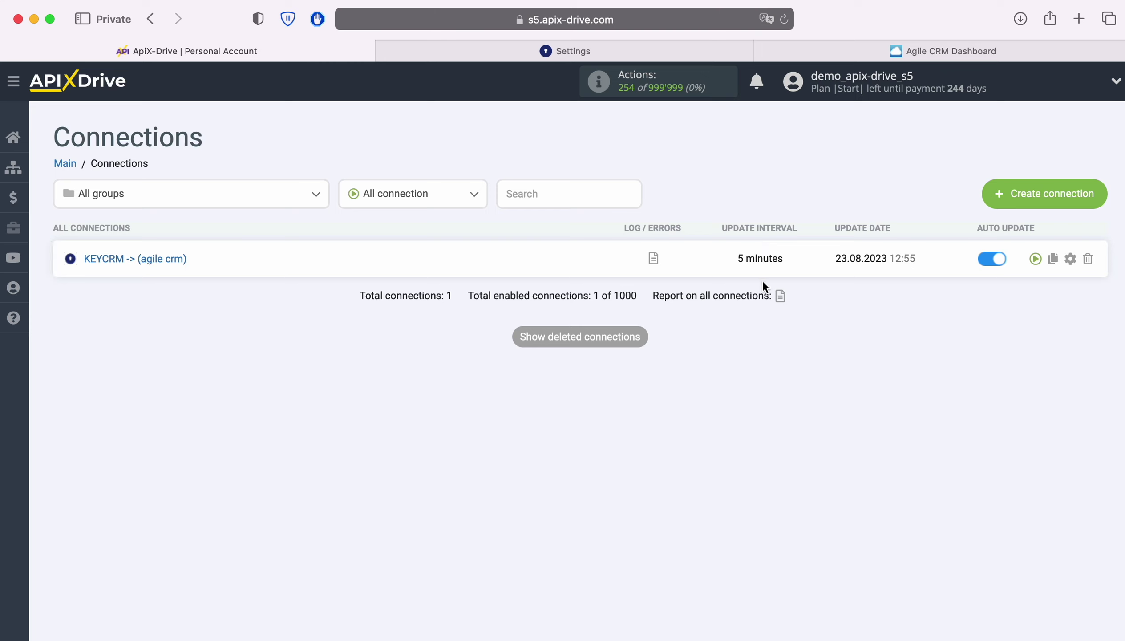